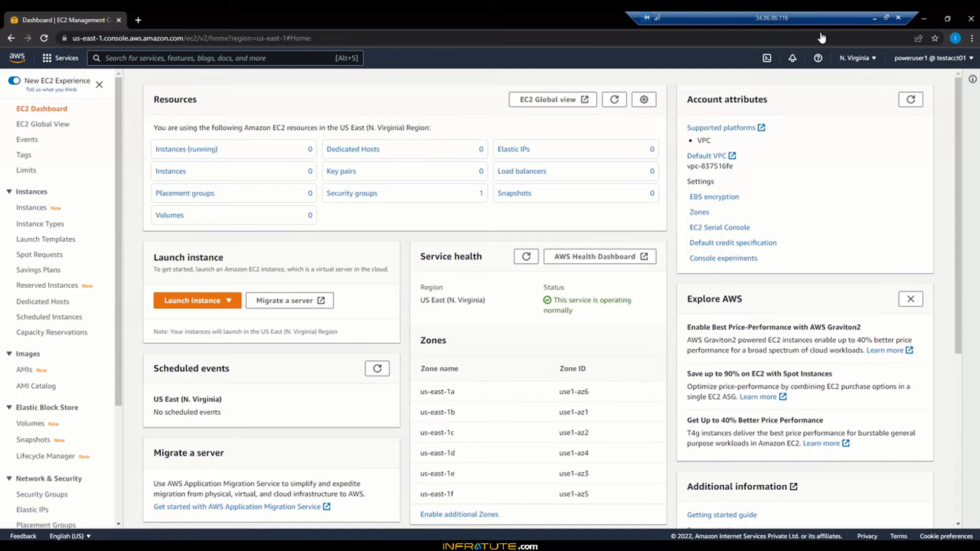
# Step: Open the RDS service console from the Database services and dismiss the Multi-AZ deployment announcement
pyautogui.click(66, 60)
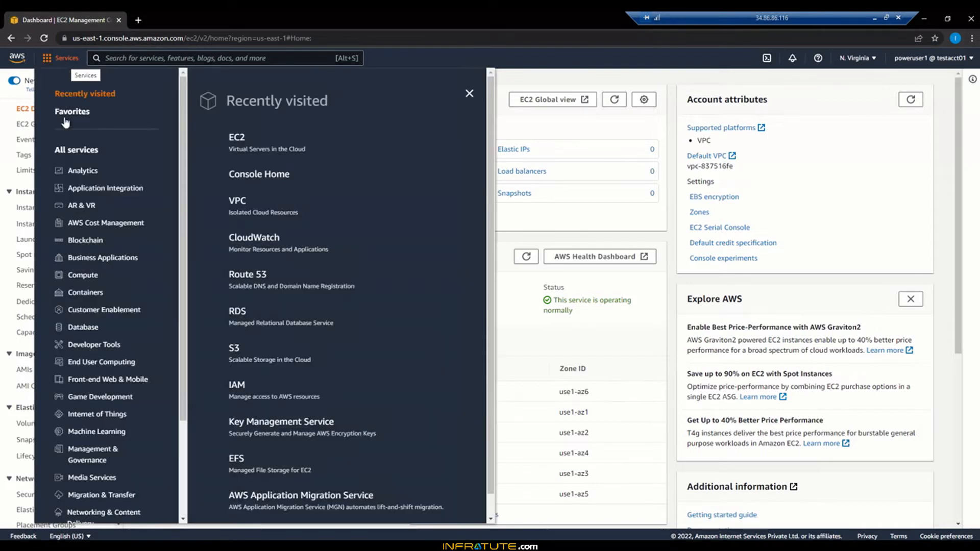
pyautogui.click(84, 330)
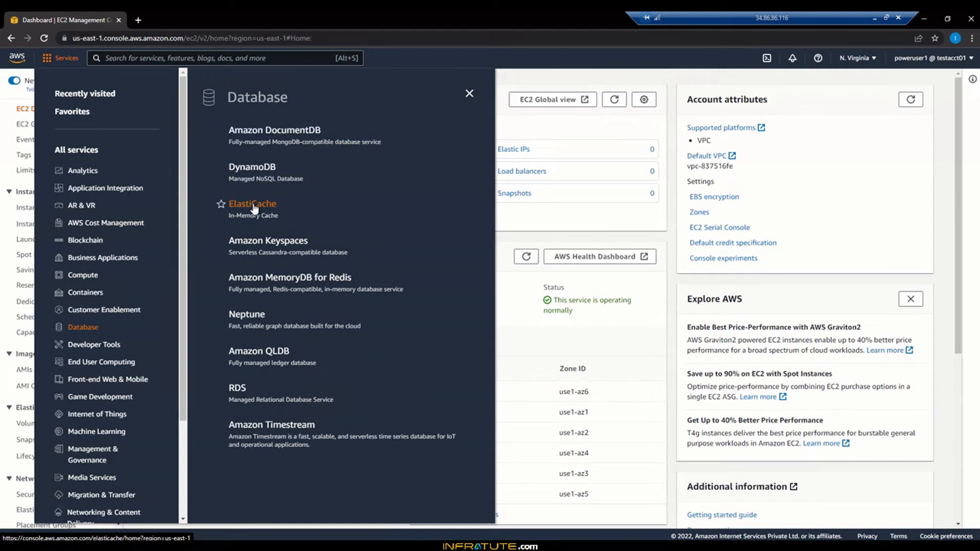
pyautogui.click(236, 390)
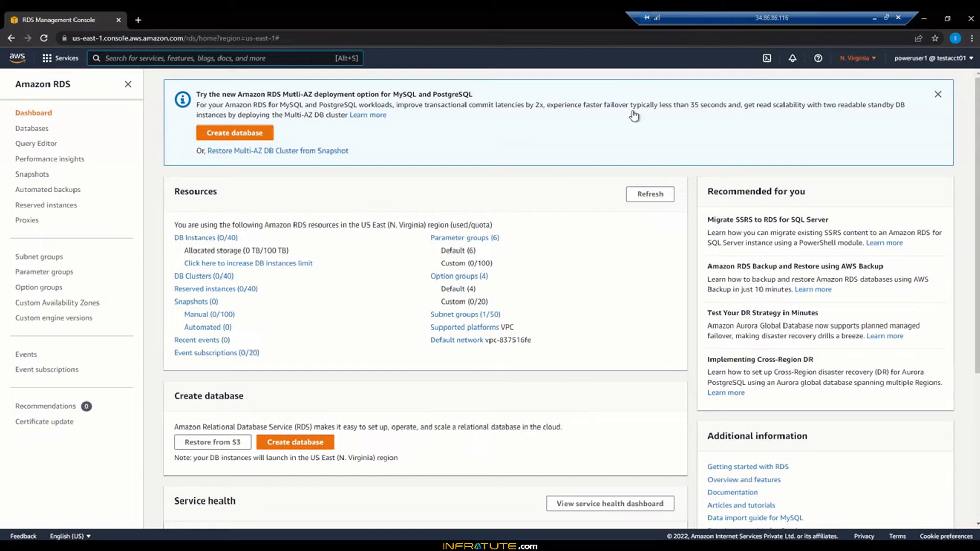
pyautogui.click(937, 95)
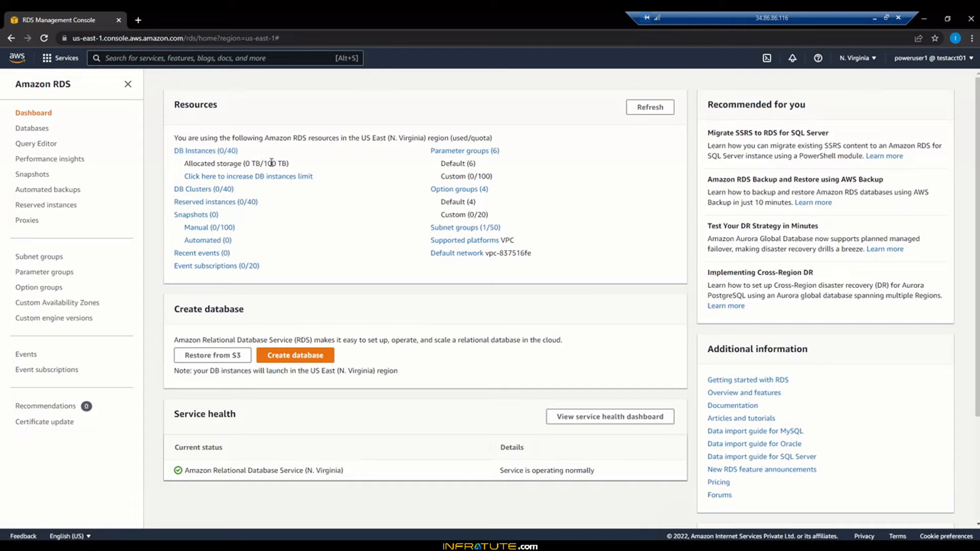
# Step: Start creating a new database from the DB instances list and dismiss the feedback banner
pyautogui.click(218, 152)
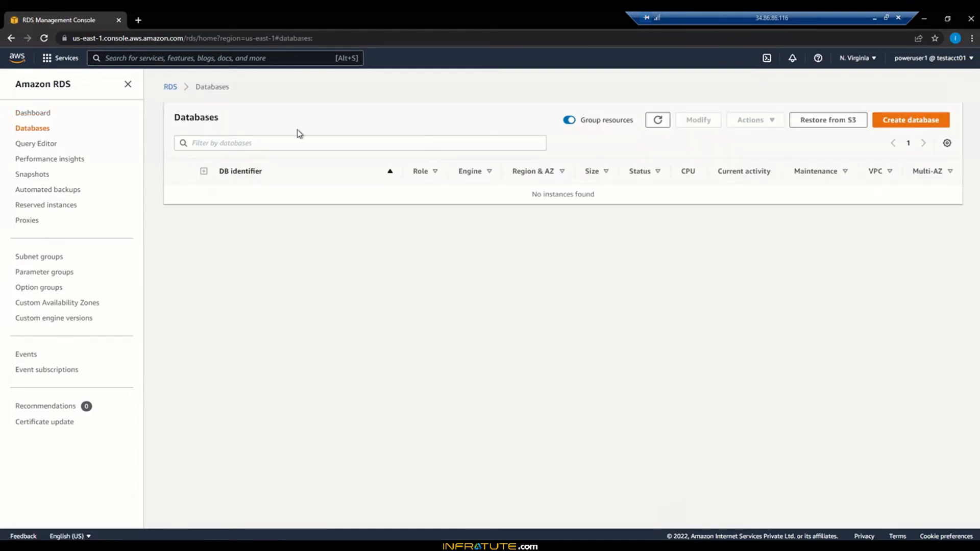
pyautogui.click(894, 122)
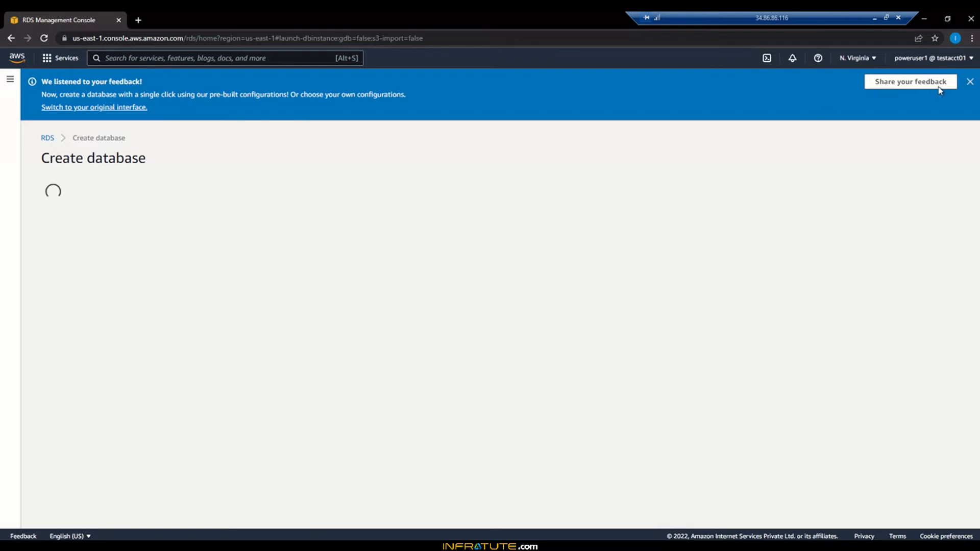
pyautogui.click(969, 82)
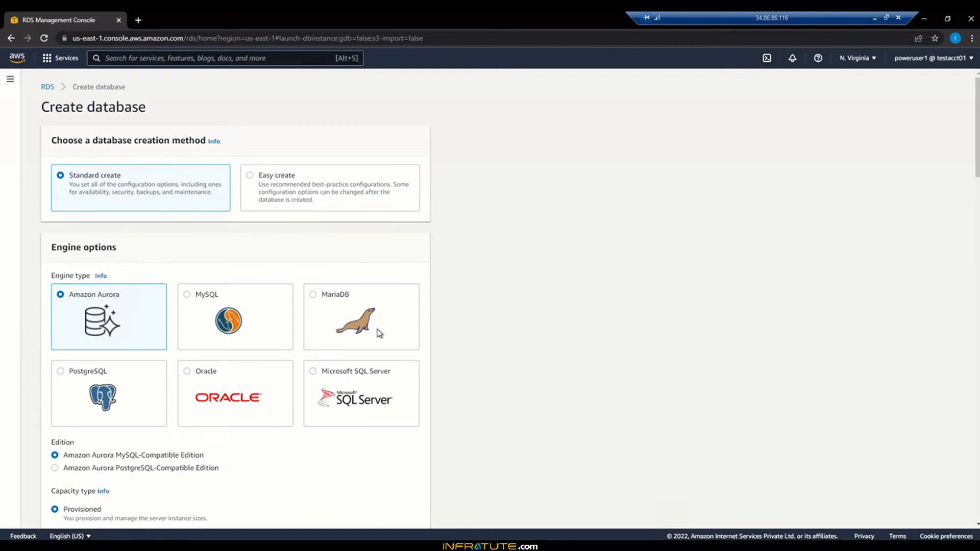
# Step: Choose MySQL as the engine type and set the engine version to MySQL 8.0.20
pyautogui.click(184, 308)
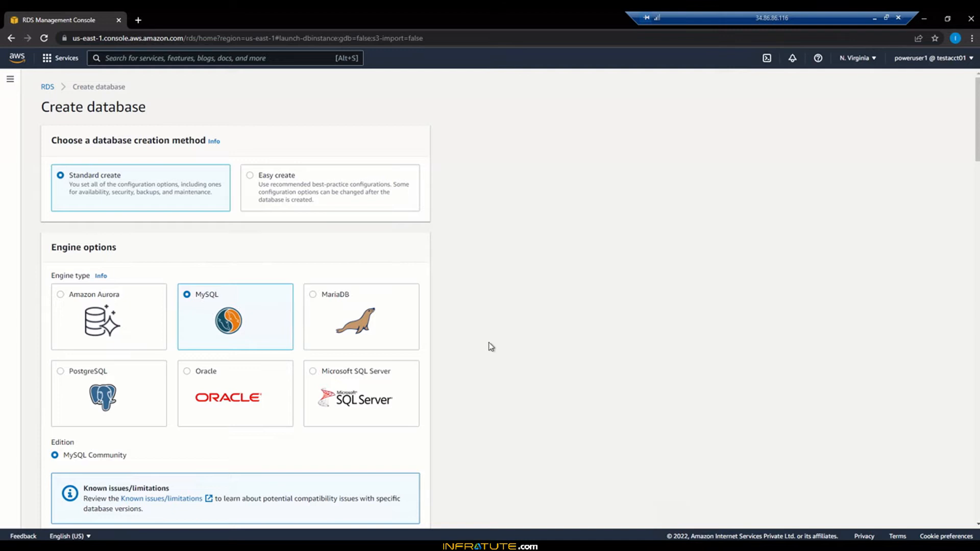
pyautogui.scroll(-3, 490, 346)
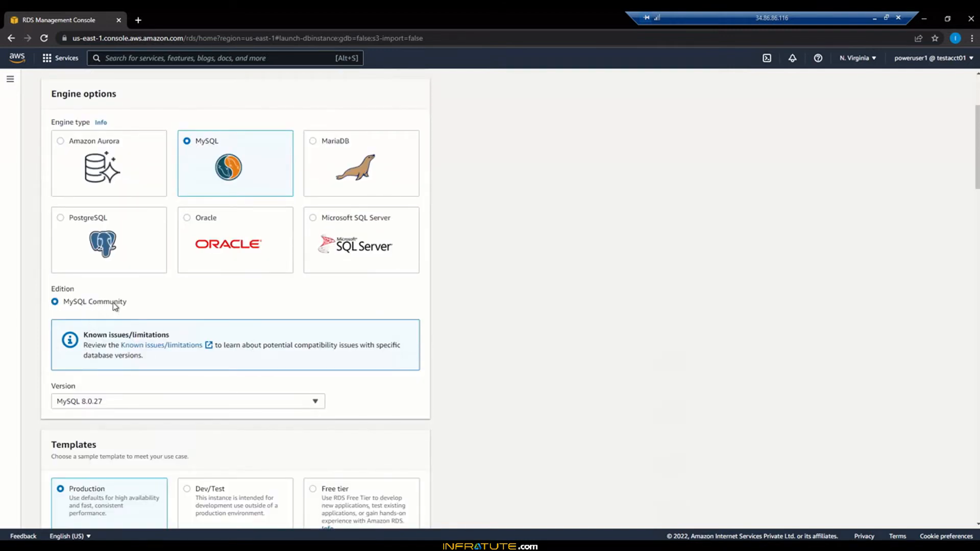
pyautogui.click(146, 402)
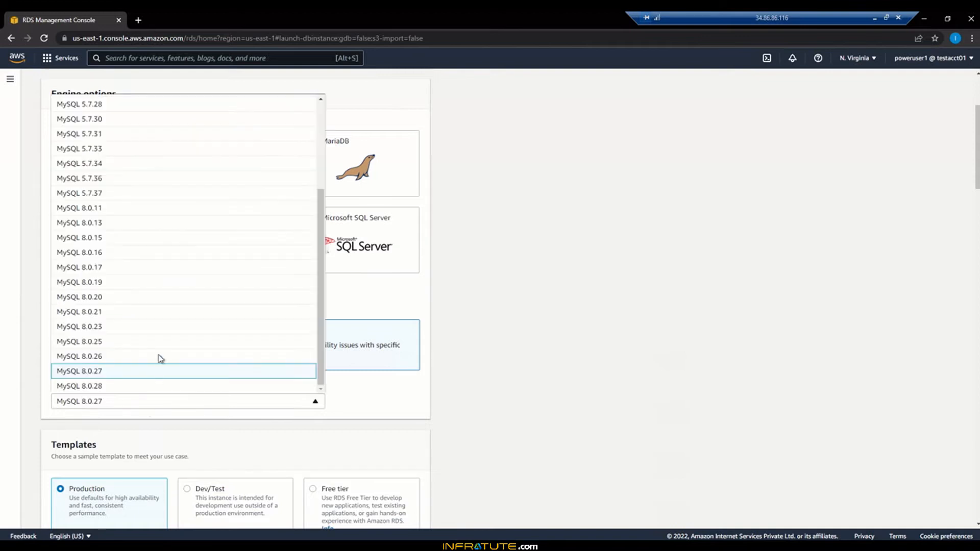
pyautogui.click(131, 301)
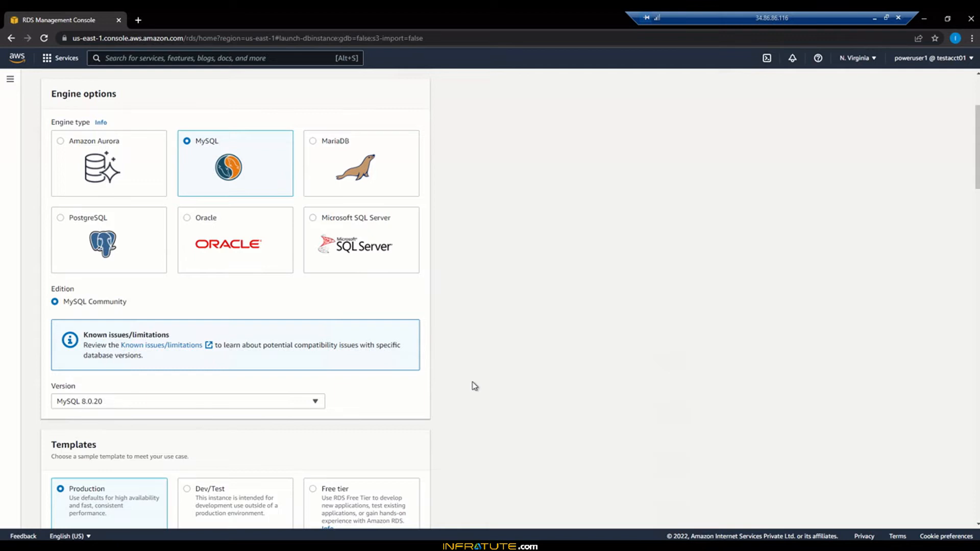
# Step: Select the Free tier template for the database
pyautogui.scroll(-1, 474, 386)
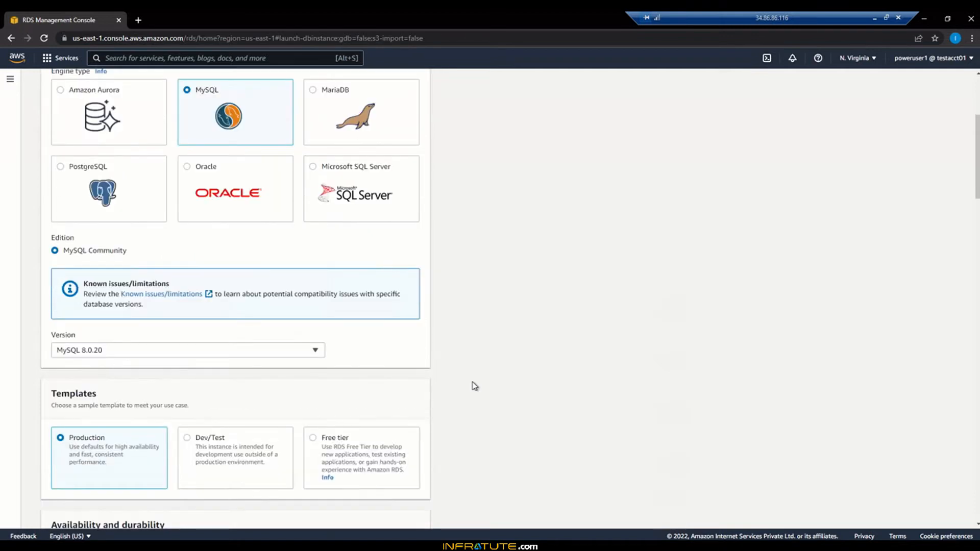
pyautogui.scroll(-2, 475, 386)
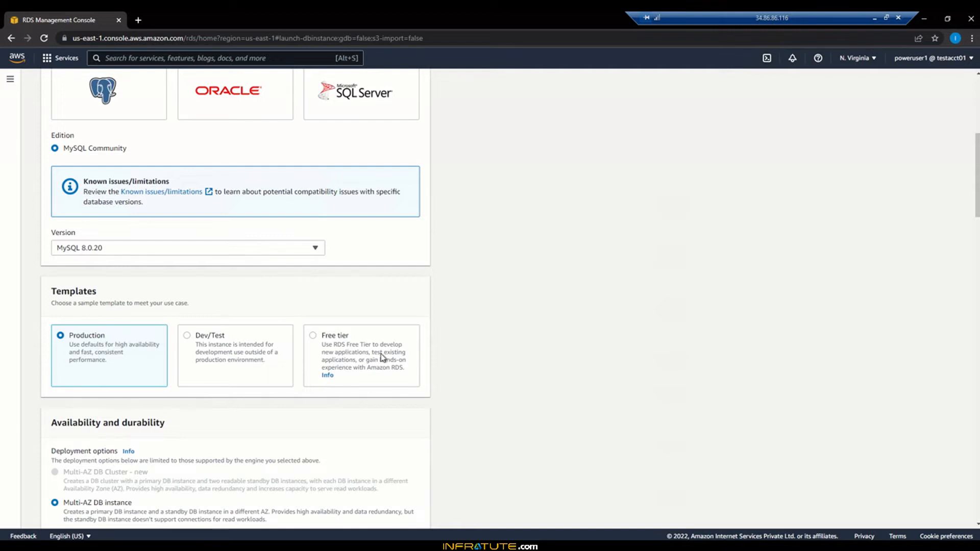
pyautogui.click(312, 337)
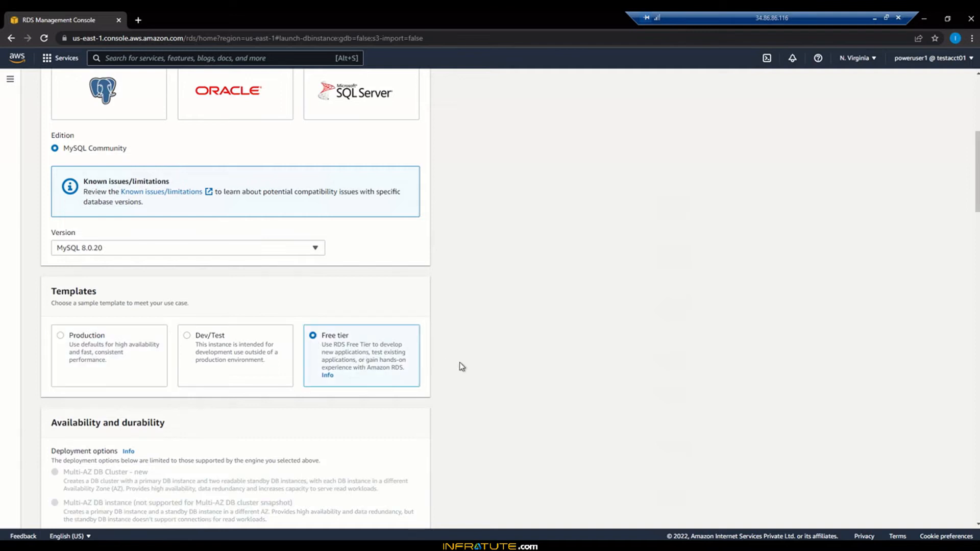
# Step: Compare the deployment options under the Production and Dev/Test templates, and reselect the Free tier template
pyautogui.scroll(-3, 461, 366)
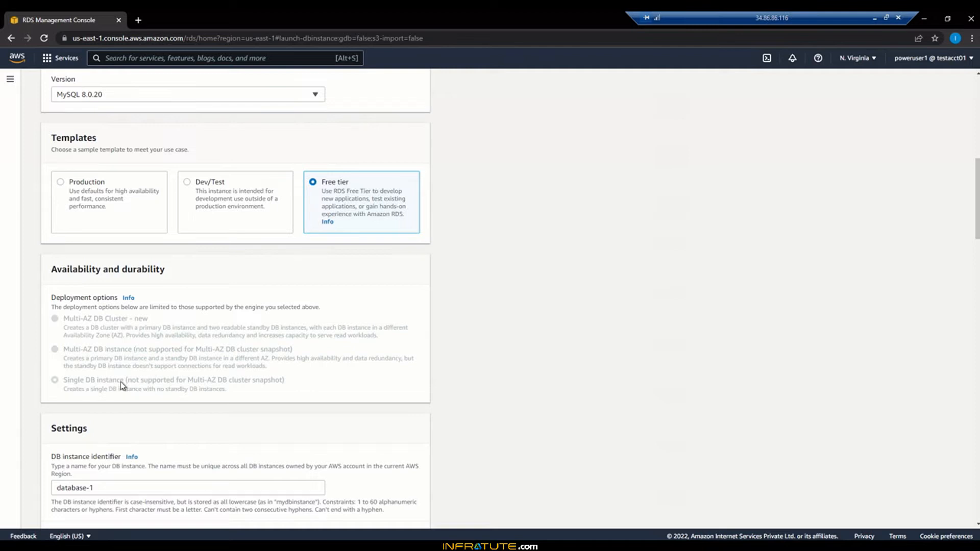
pyautogui.click(61, 182)
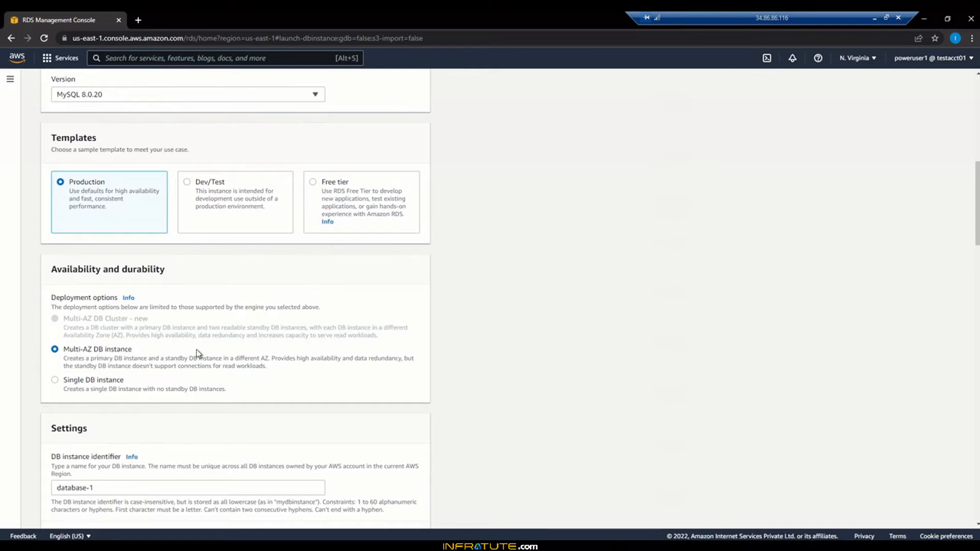
pyautogui.click(188, 183)
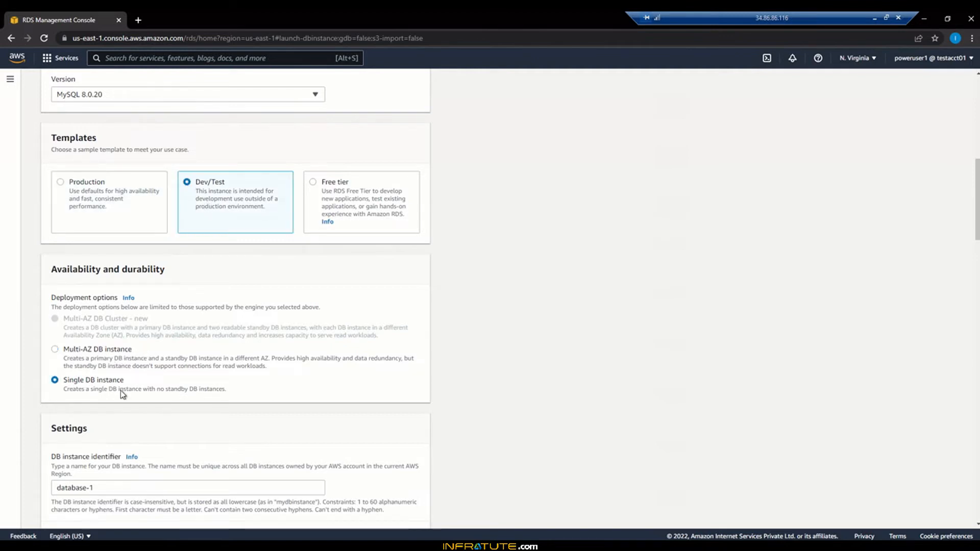
pyautogui.click(317, 183)
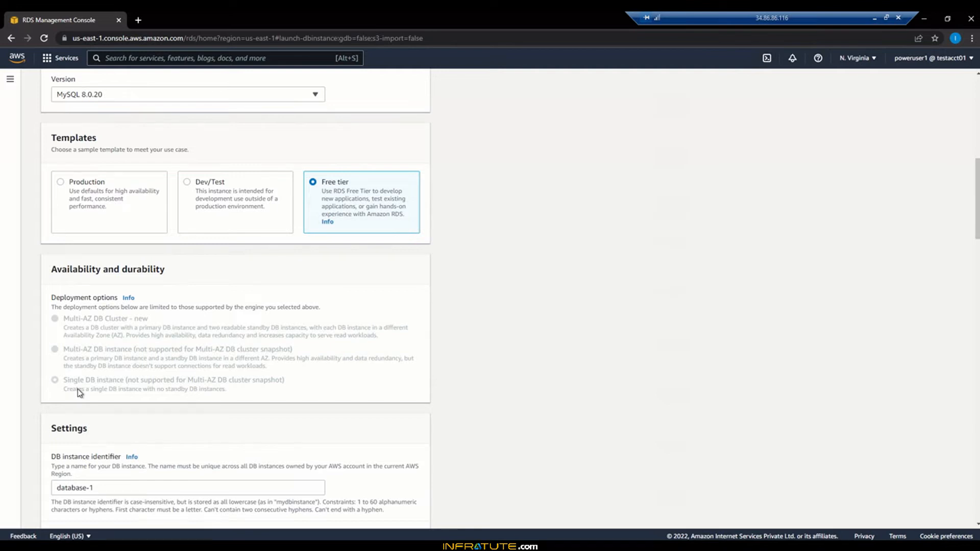
# Step: Open Notepad and narrow its window so that it sits beside the database's identifier and credentials settings
pyautogui.scroll(-3, 78, 389)
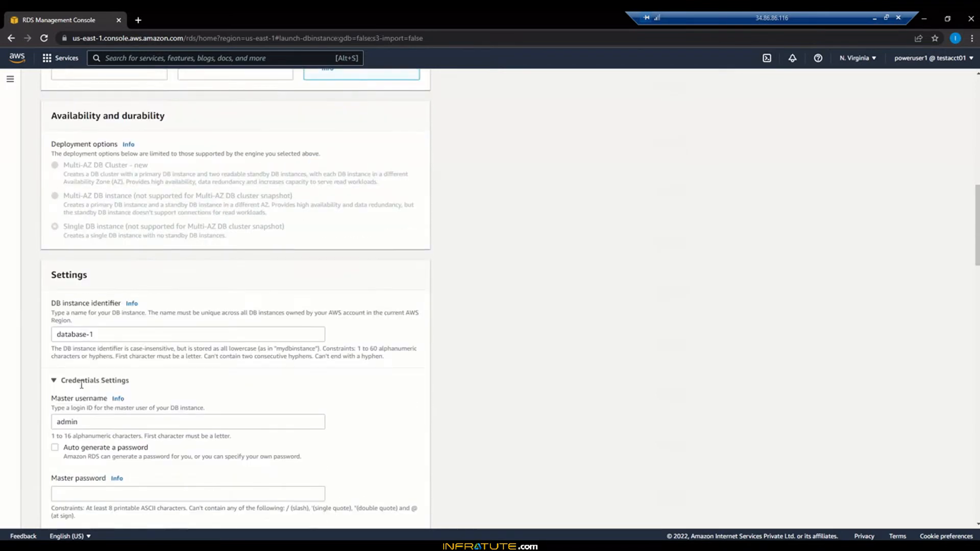
pyautogui.scroll(-1, 81, 385)
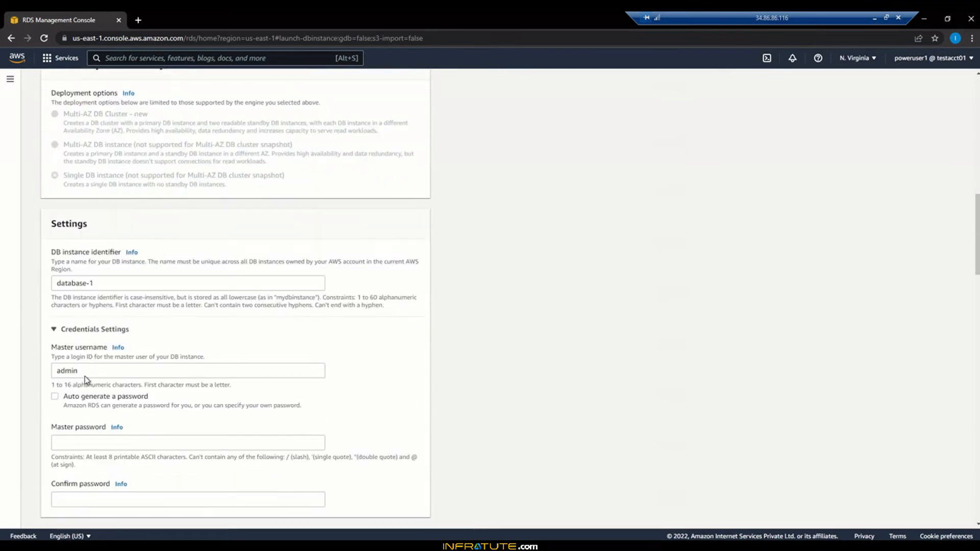
pyautogui.click(108, 283)
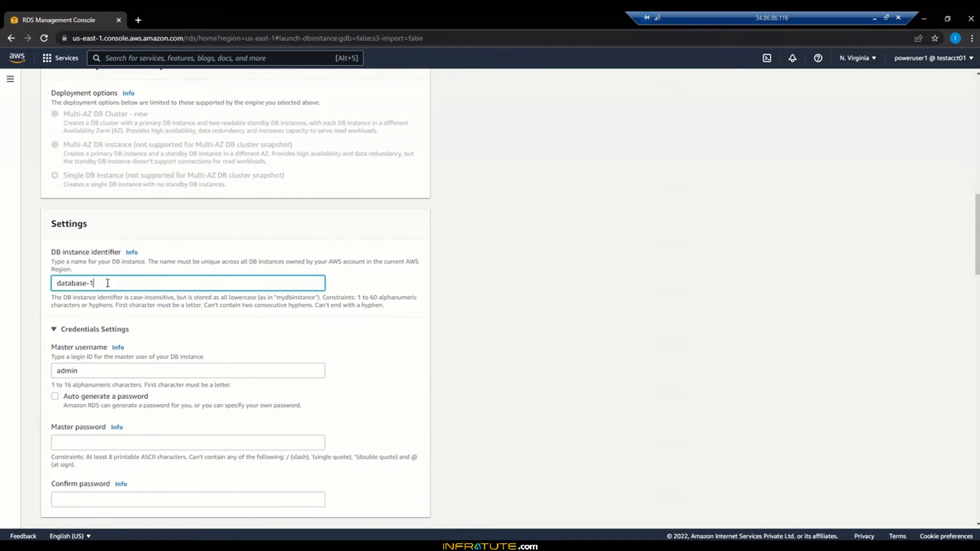
pyautogui.scroll(-1, 251, 302)
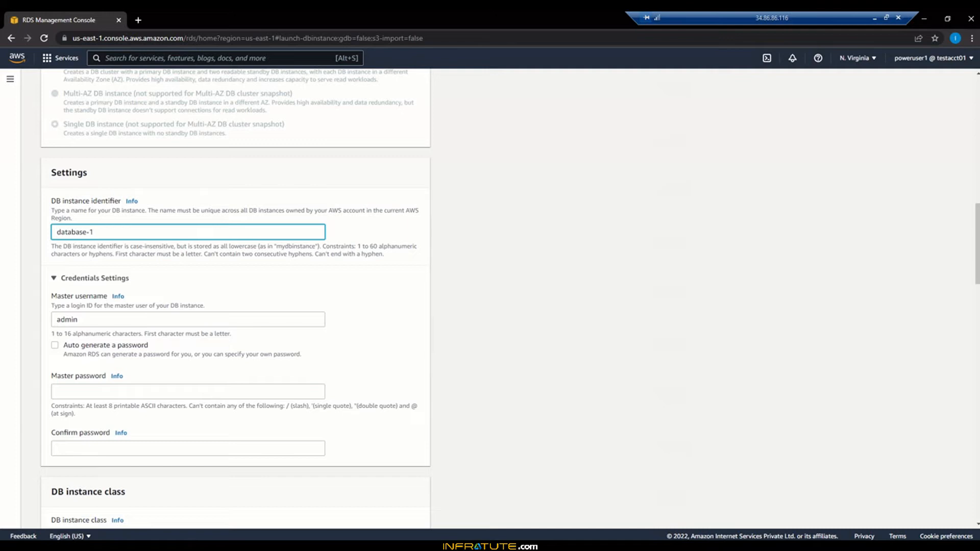
pyautogui.click(12, 547)
pyautogui.write('notepad')
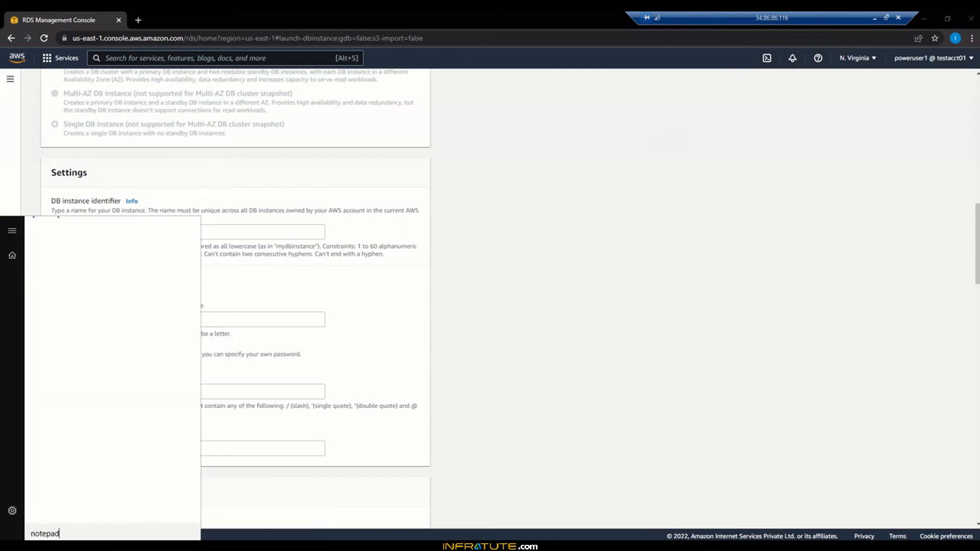
pyautogui.press('Return')
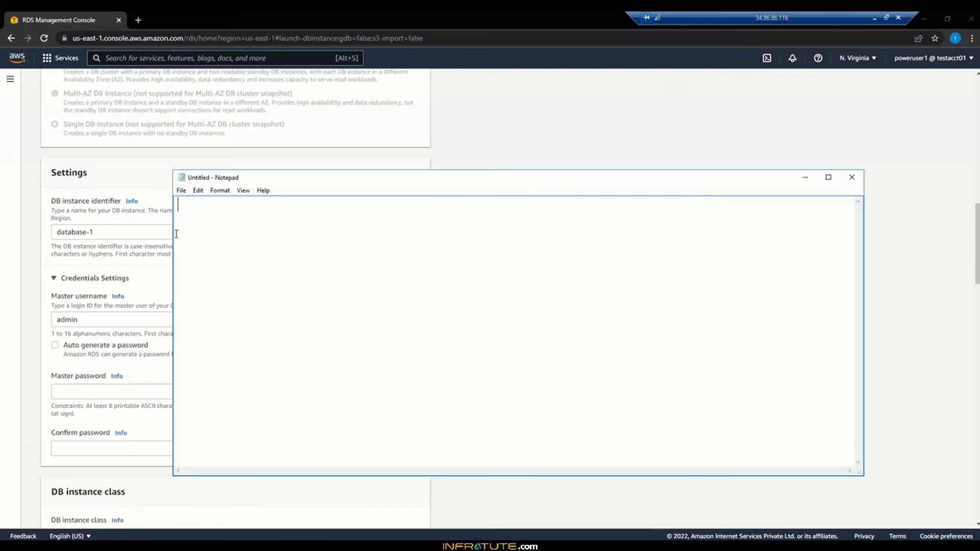
pyautogui.moveTo(174, 238); pyautogui.dragTo(490, 266)
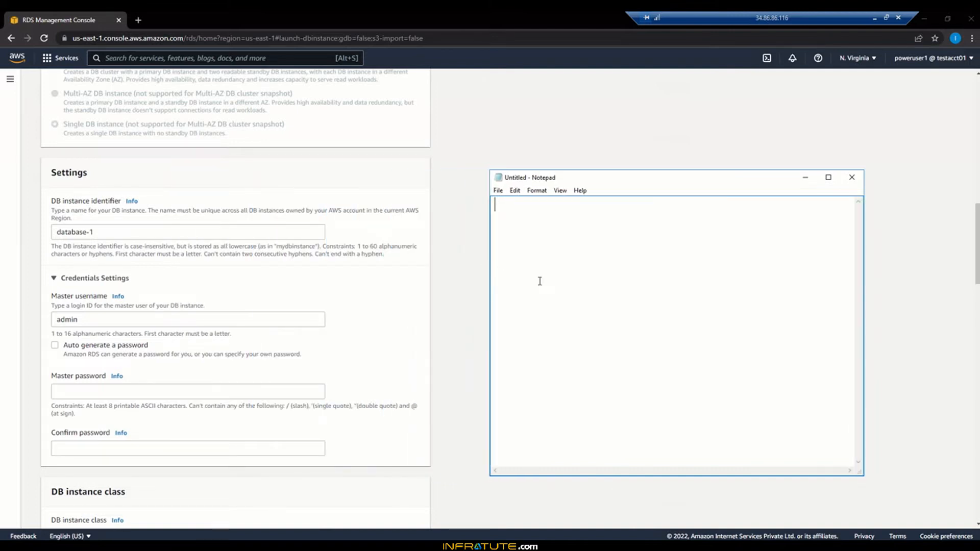
# Step: Note "Db identifier: database-1" and "UN: admin" on separate lines in Notepad
pyautogui.write('Db identifier')
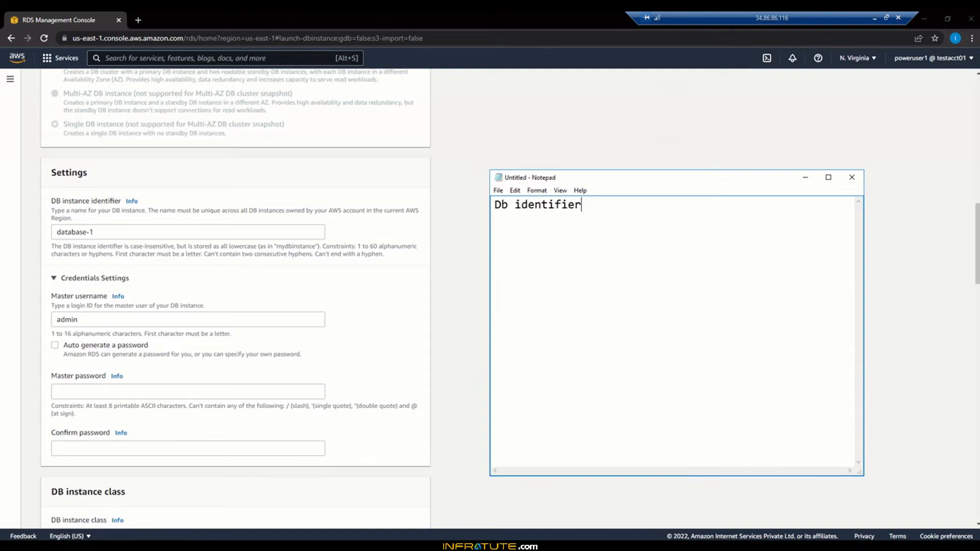
pyautogui.write(': database-1')
pyautogui.press('Return')
pyautogui.write('UN')
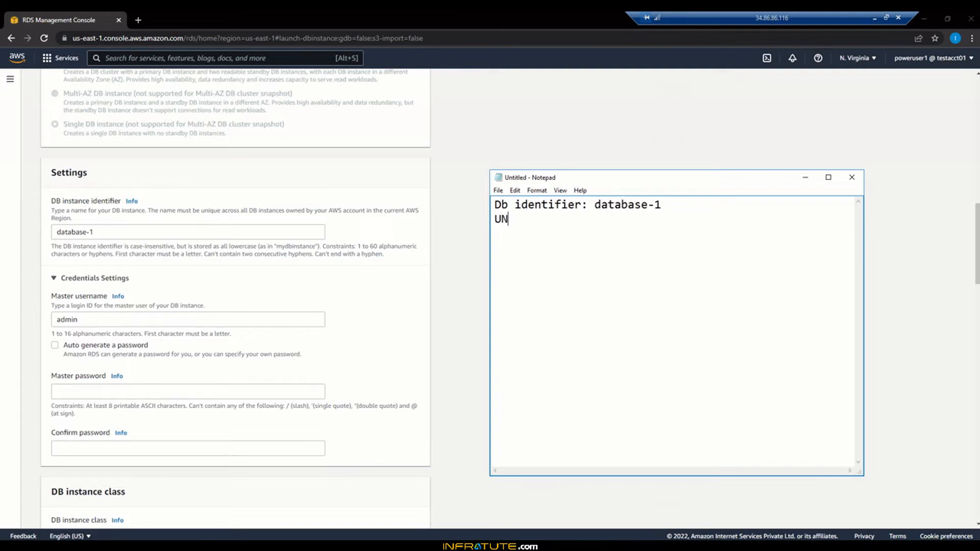
pyautogui.write(': admin')
pyautogui.press('Return')
# Step: Enter the master password for the database and repeat it as the confirmation in the credentials settings
pyautogui.click(105, 392)
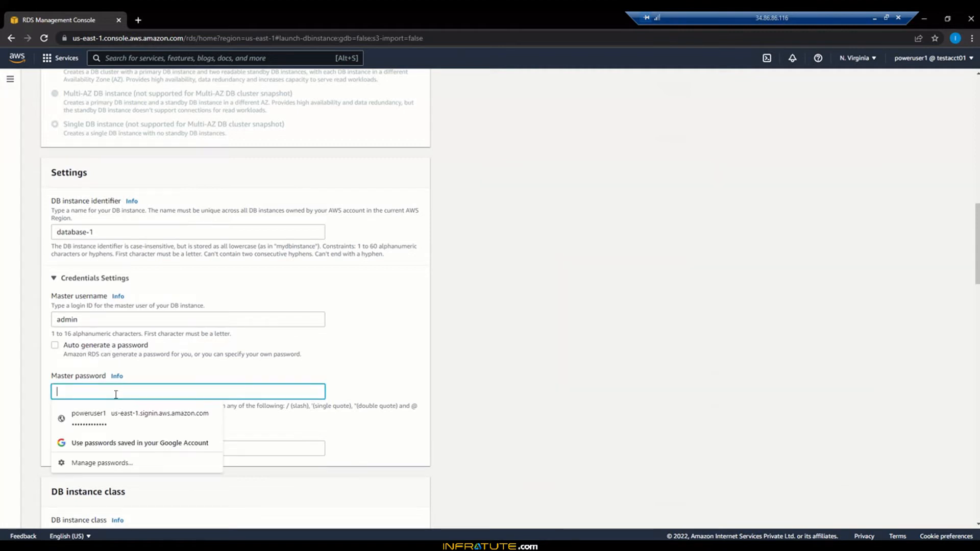
pyautogui.write('********')
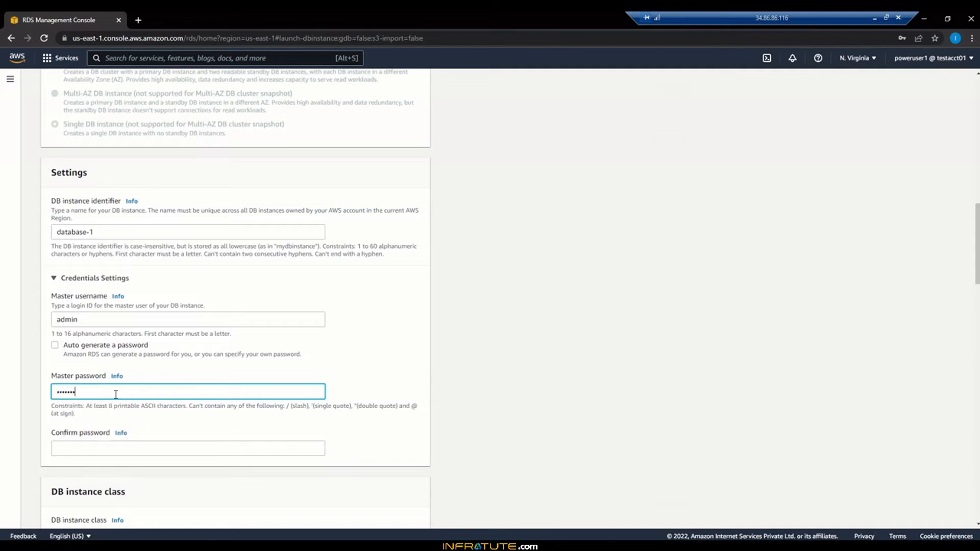
pyautogui.click(87, 448)
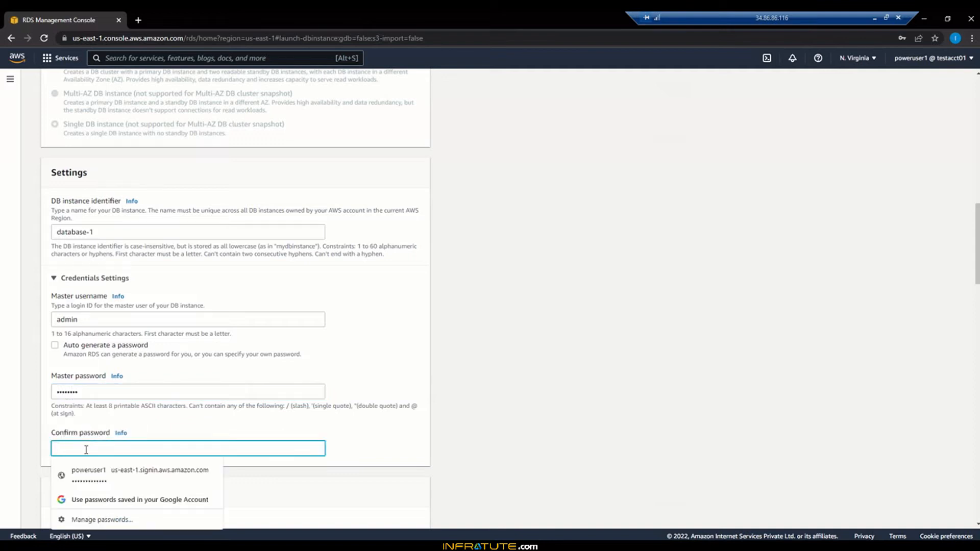
pyautogui.write('********')
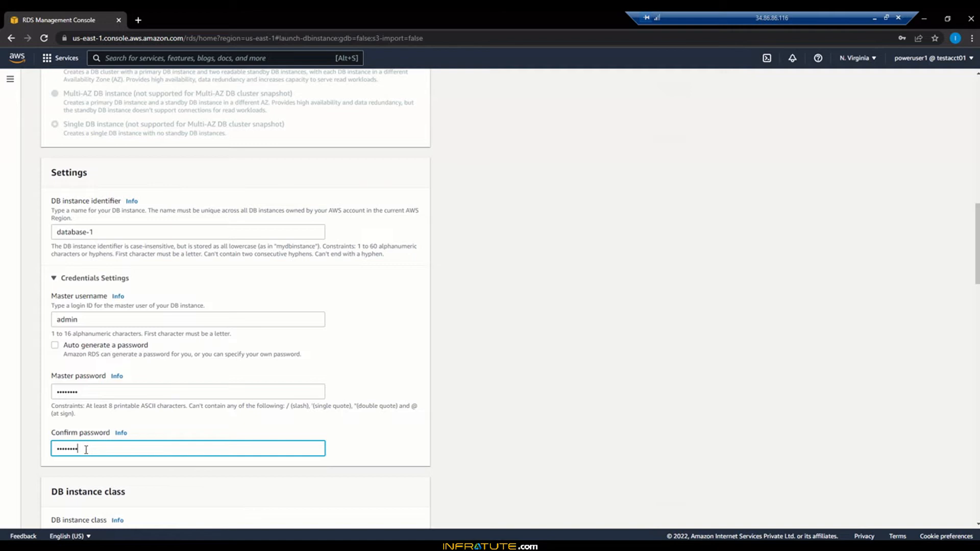
# Step: Switch to Notepad and record the master password on a new line labelled "PWD:"
pyautogui.hotkey('alt', 'Tab')
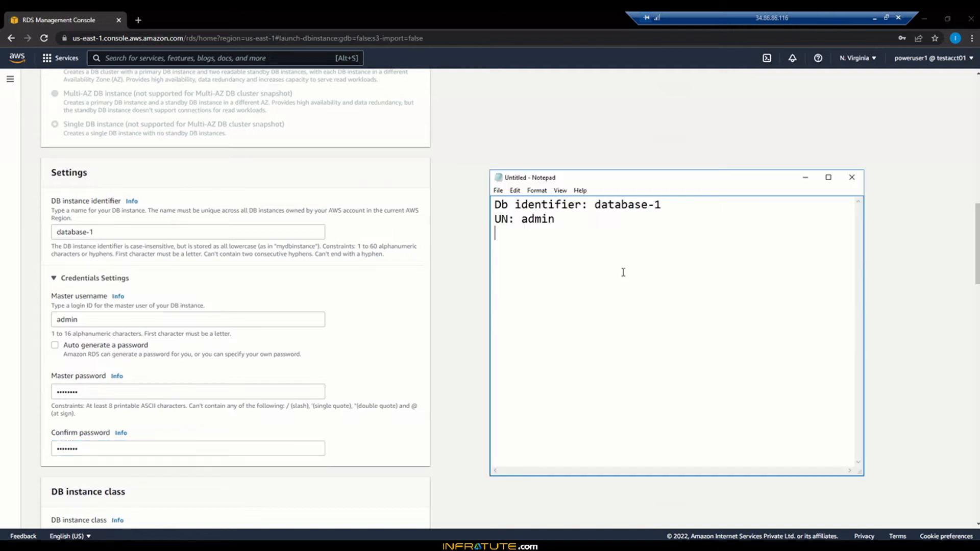
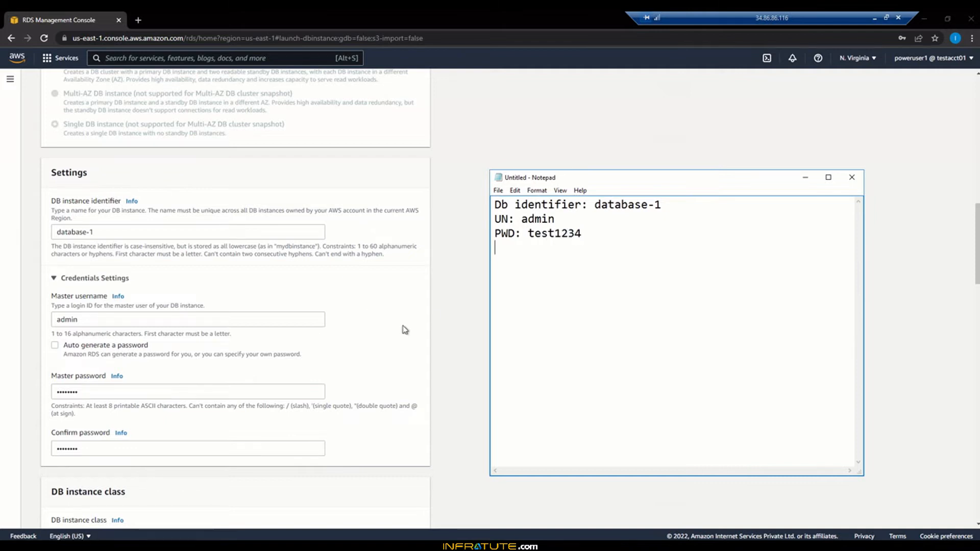
# Step: Return to the RDS console and examine the burstable DB instance classes on offer, leaving db.t2.micro selected
pyautogui.click(432, 319)
pyautogui.scroll(-4, 432, 318)
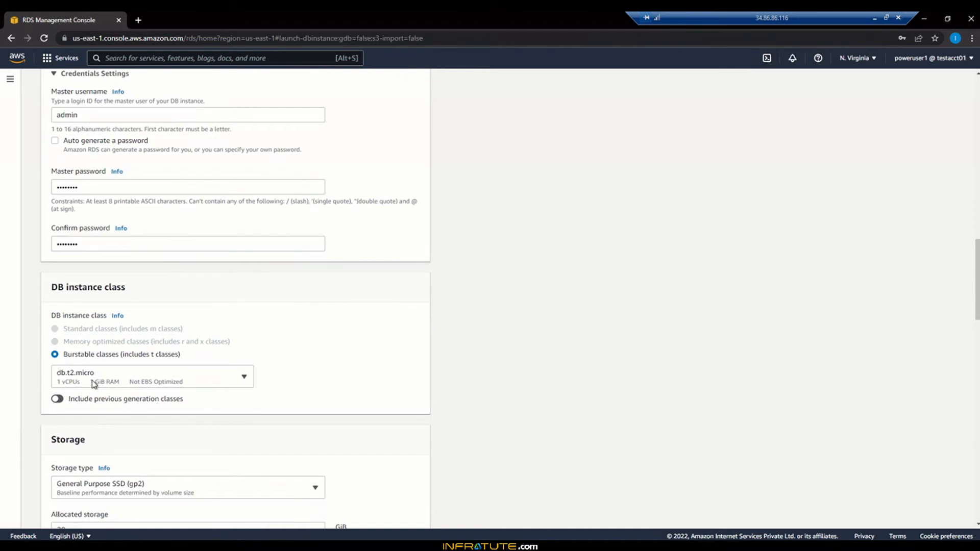
pyautogui.click(120, 383)
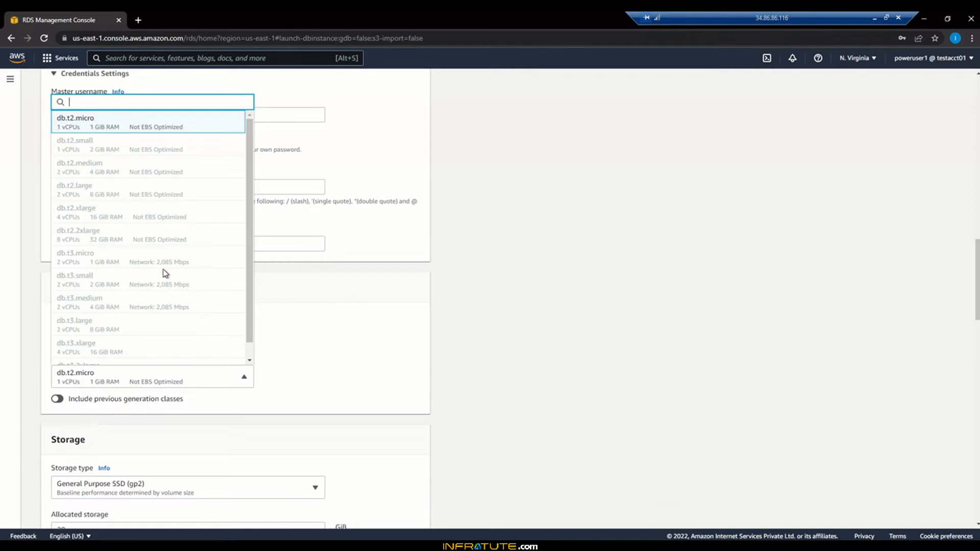
pyautogui.scroll(-1, 164, 273)
pyautogui.scroll(1, 165, 273)
pyautogui.click(442, 268)
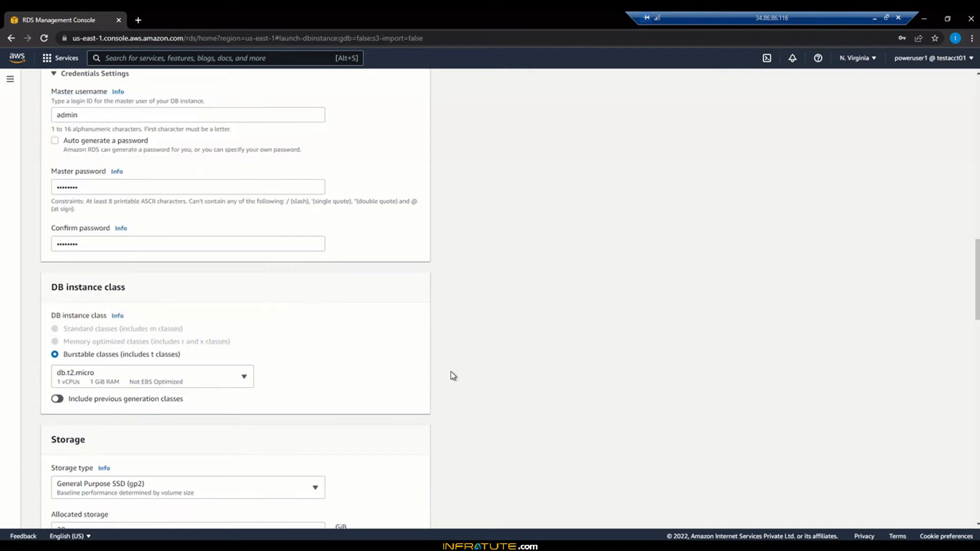
# Step: Review the storage types for the database and choose General Purpose SSD (gp2)
pyautogui.scroll(-2, 453, 376)
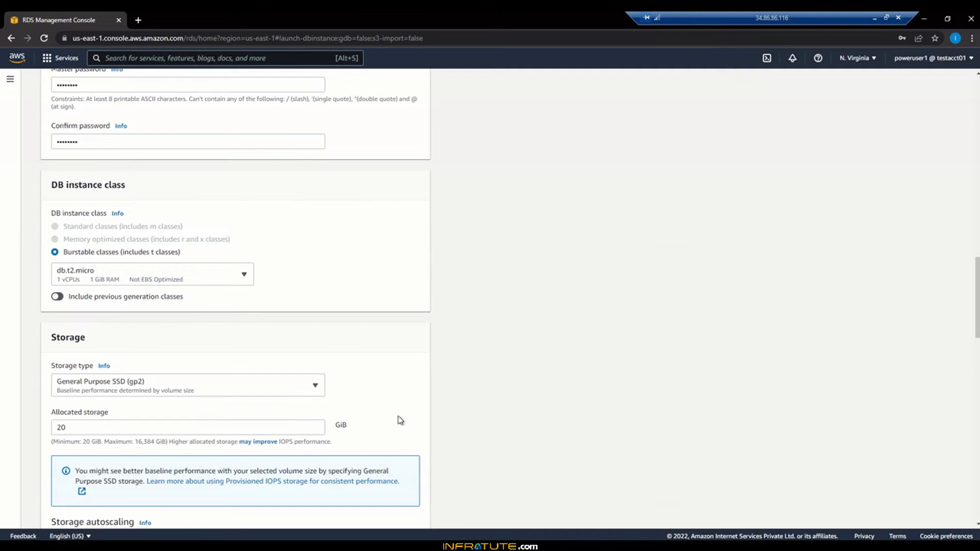
pyautogui.scroll(-2, 448, 405)
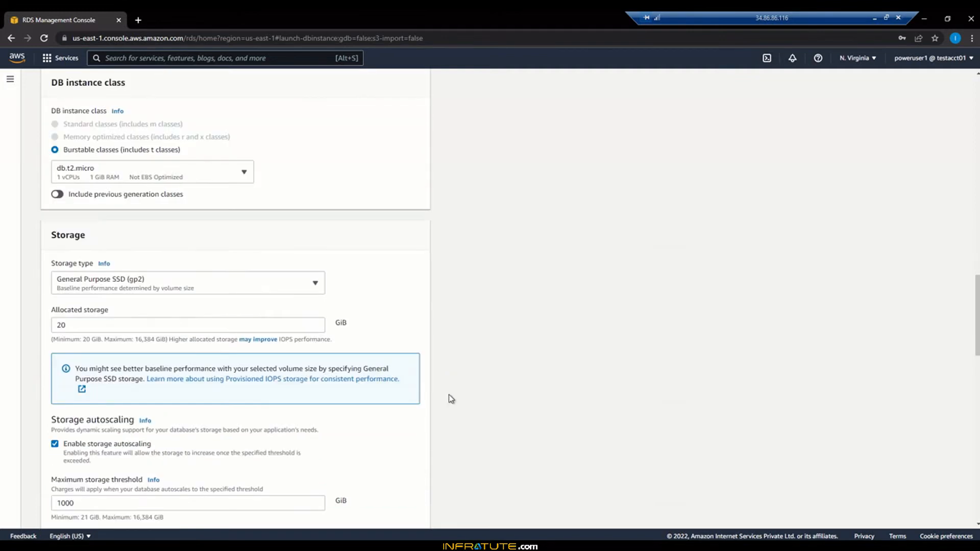
pyautogui.click(91, 289)
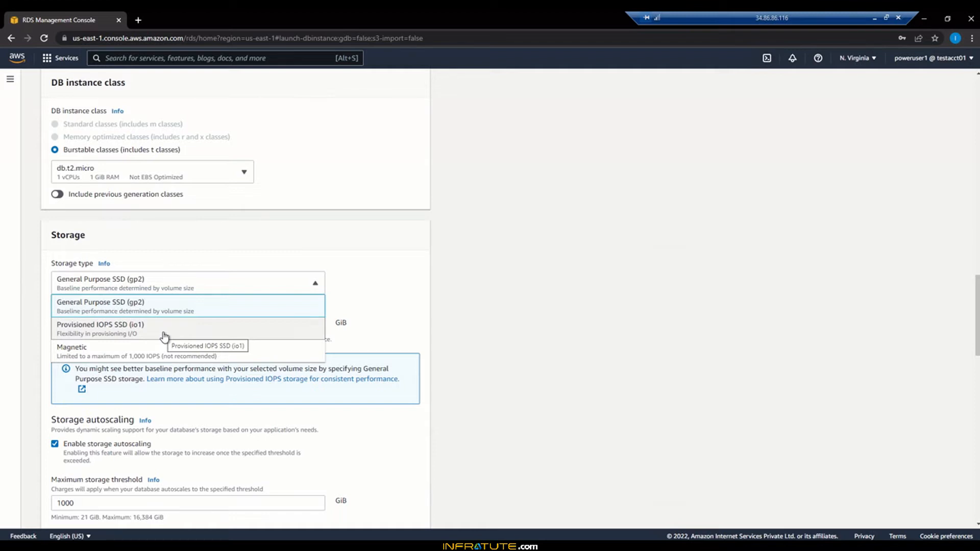
pyautogui.click(165, 309)
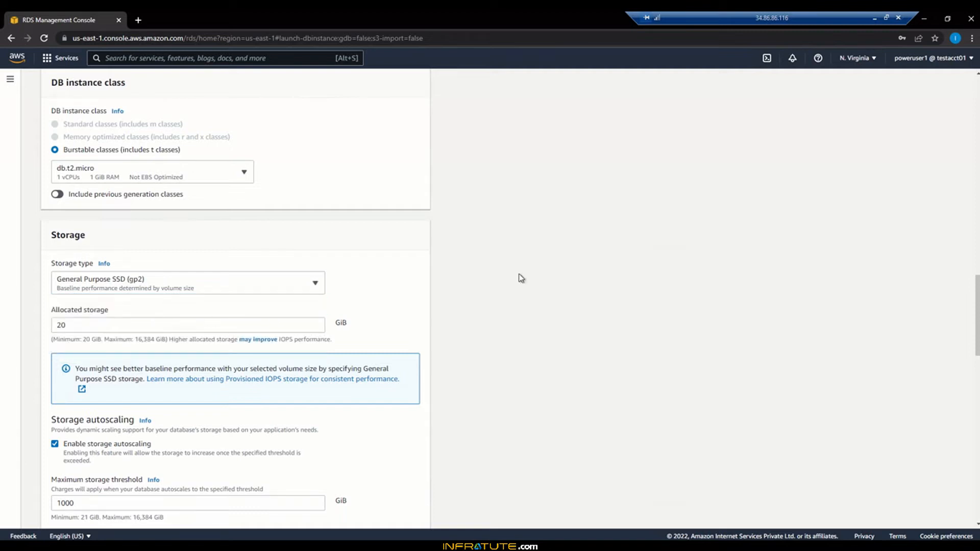
# Step: Examine the minimum and maximum limits of the allocated storage and the description of storage autoscaling
pyautogui.scroll(-1, 523, 277)
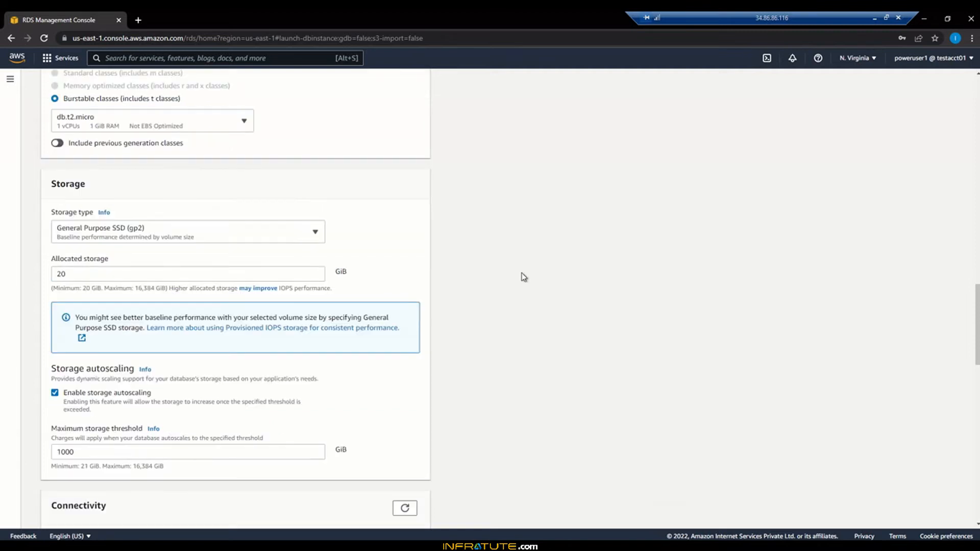
pyautogui.scroll(-2, 523, 278)
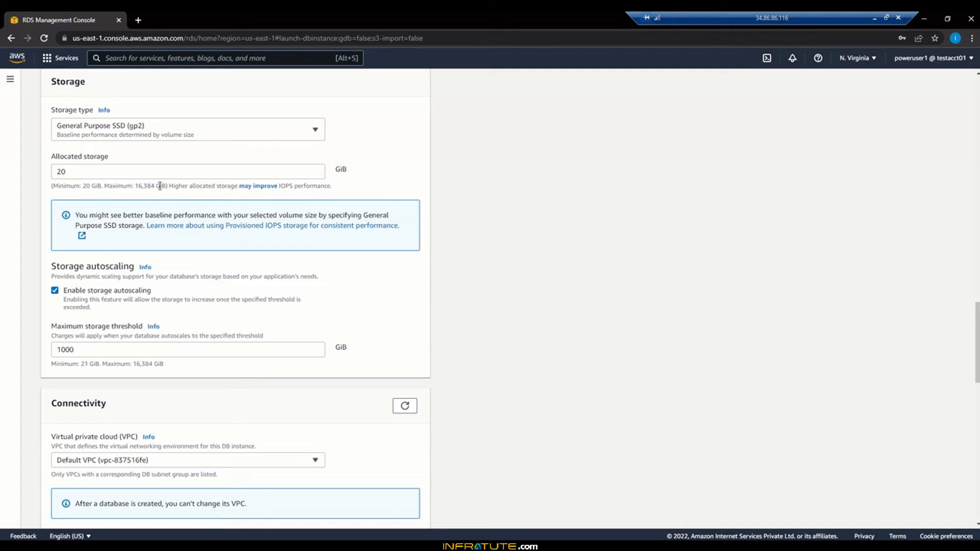
pyautogui.moveTo(134, 186); pyautogui.dragTo(173, 186)
pyautogui.click(60, 189)
pyautogui.moveTo(110, 187); pyautogui.dragTo(177, 186)
pyautogui.click(76, 265)
pyautogui.rightClick(155, 274)
pyautogui.click(156, 276)
# Step: Open the AWS documentation on storage autoscaling and read the condition on free available space against the allocated storage
pyautogui.click(146, 269)
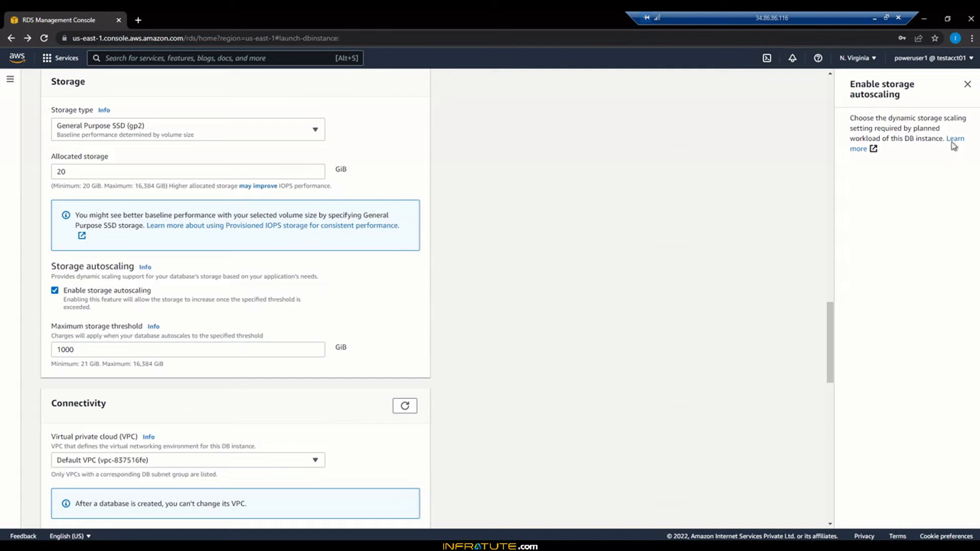
pyautogui.click(952, 145)
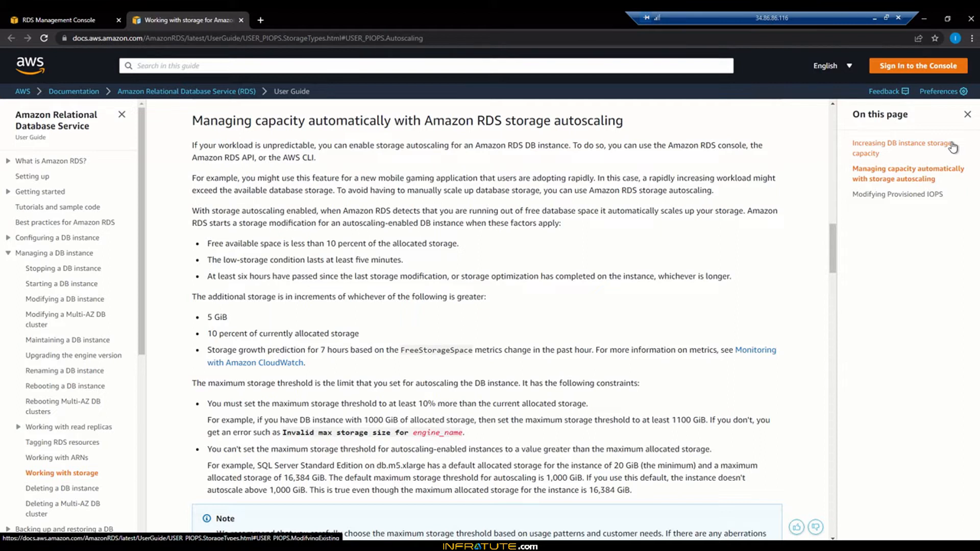
pyautogui.click(97, 20)
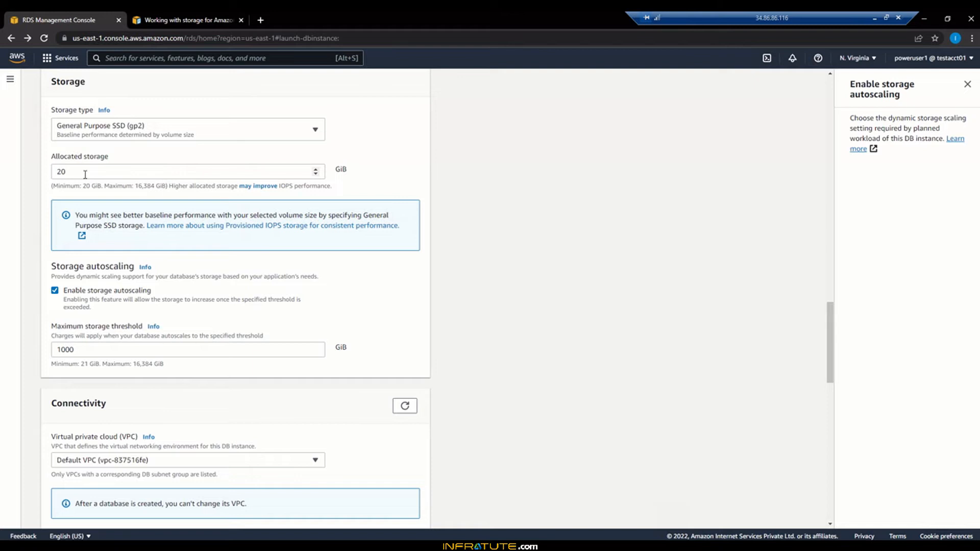
pyautogui.click(167, 11)
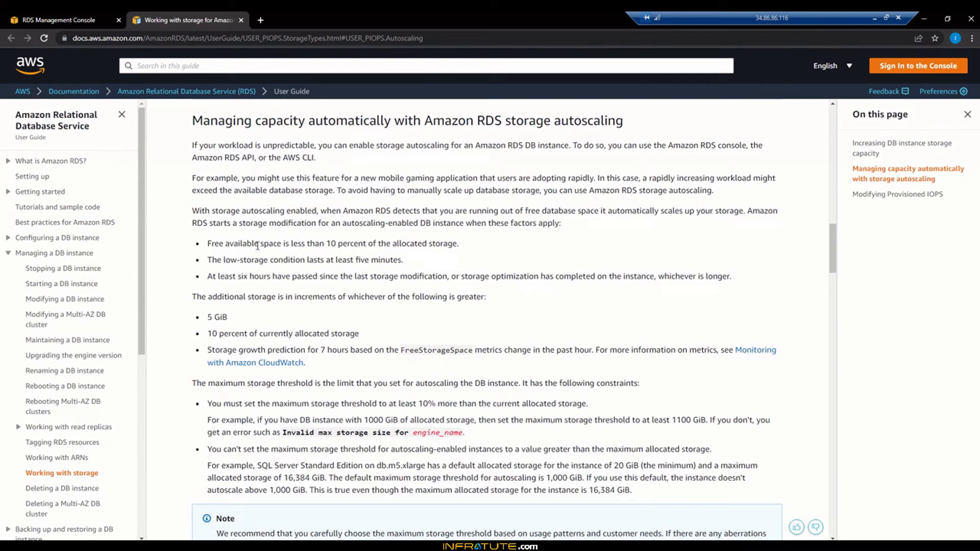
pyautogui.moveTo(224, 244); pyautogui.dragTo(430, 243)
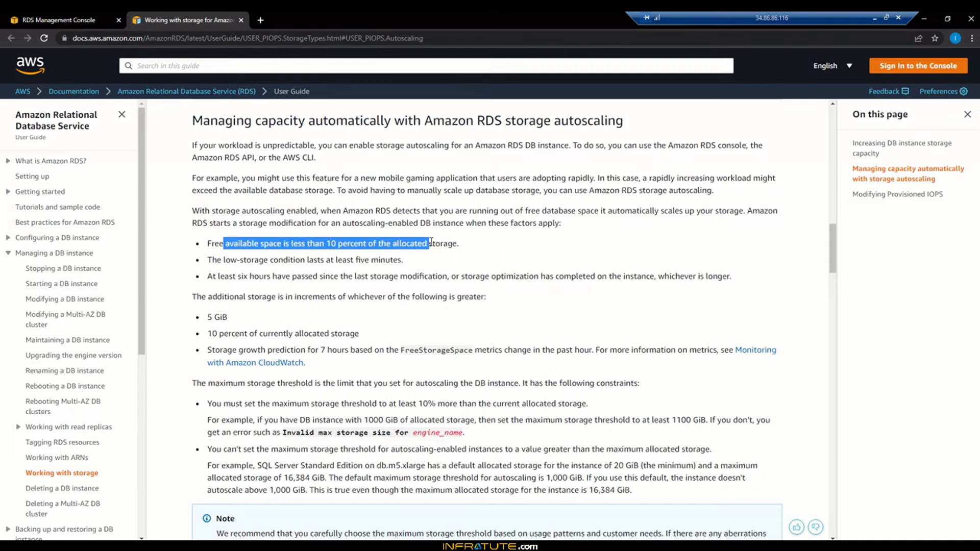
pyautogui.click(422, 239)
# Step: Check the allocated storage in the console against the documentation's low-storage duration and its rules for additional storage increments
pyautogui.click(59, 20)
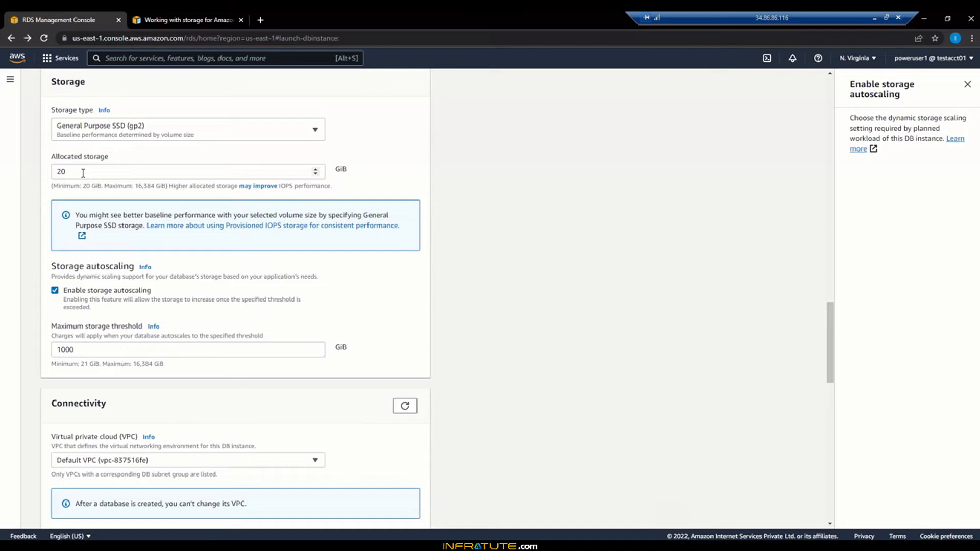
pyautogui.click(153, 20)
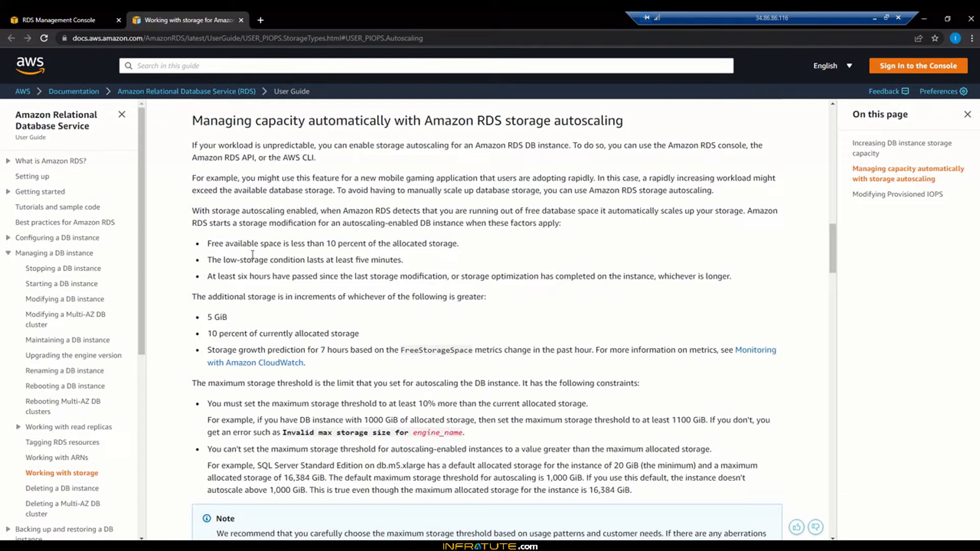
pyautogui.moveTo(223, 260); pyautogui.dragTo(361, 259)
pyautogui.click(361, 260)
pyautogui.moveTo(209, 334); pyautogui.dragTo(325, 333)
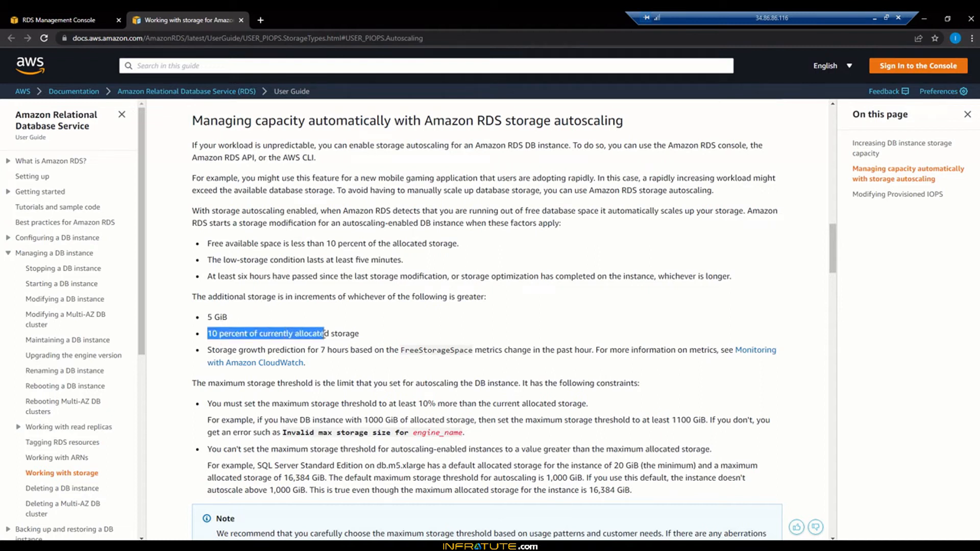
pyautogui.click(325, 333)
pyautogui.moveTo(207, 317); pyautogui.dragTo(281, 323)
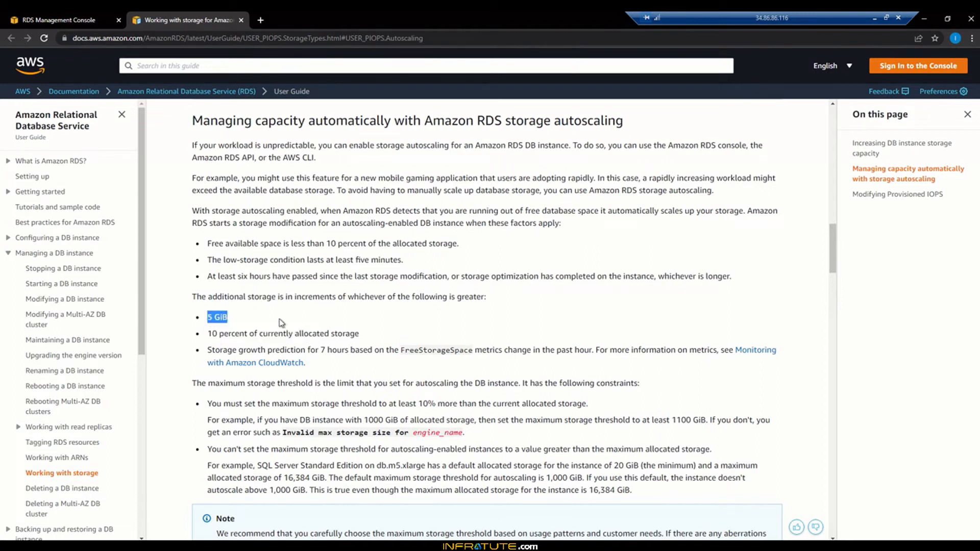
pyautogui.click(281, 323)
pyautogui.moveTo(429, 297); pyautogui.dragTo(495, 301)
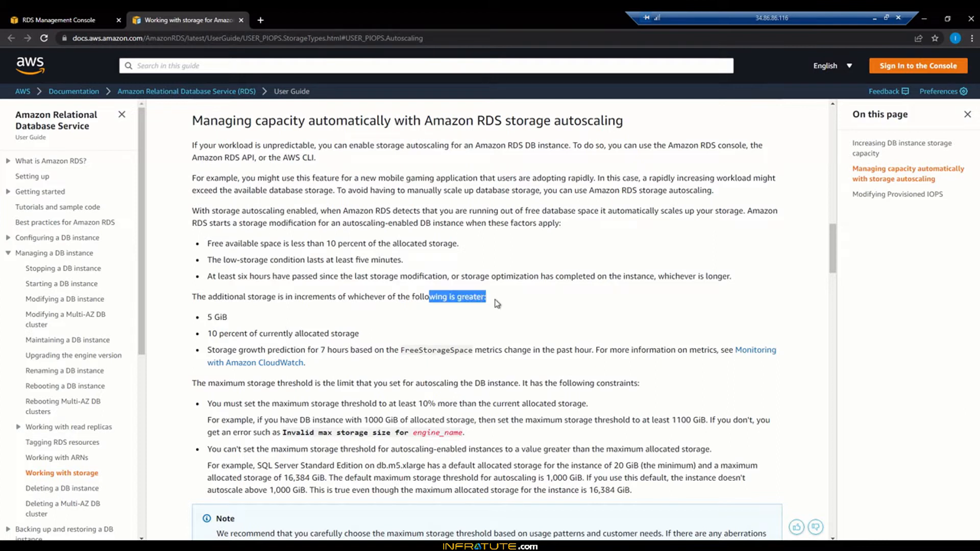
pyautogui.click(497, 304)
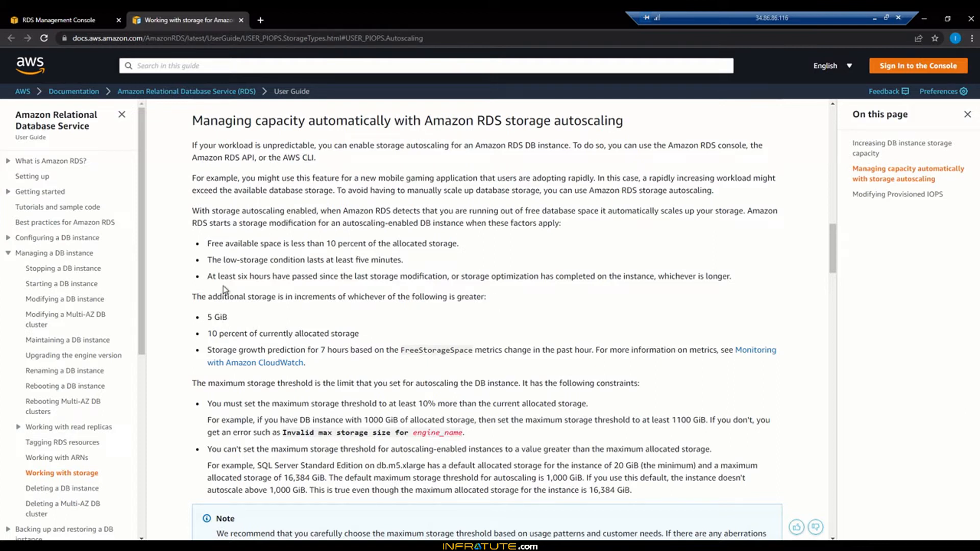
# Step: Return to the database's storage settings and disable storage autoscaling
pyautogui.click(90, 15)
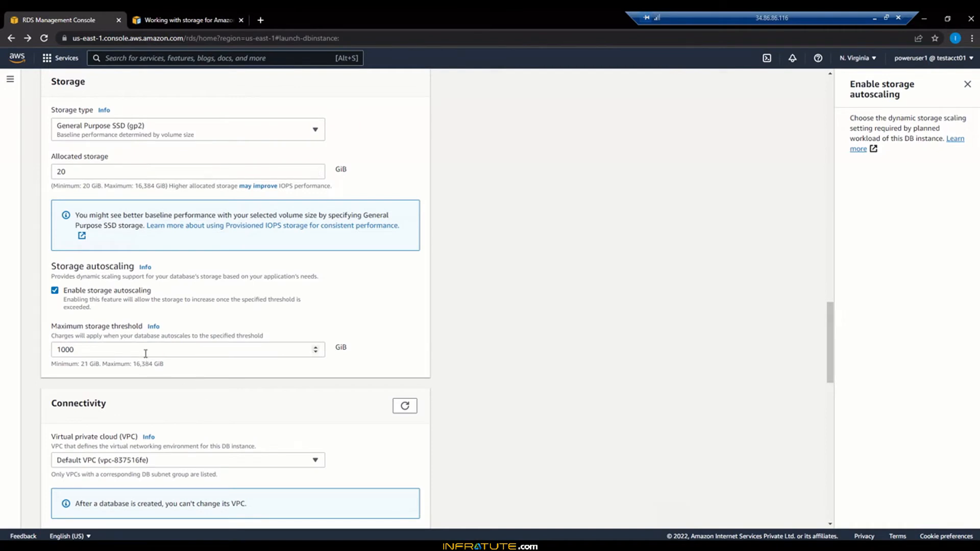
pyautogui.click(104, 352)
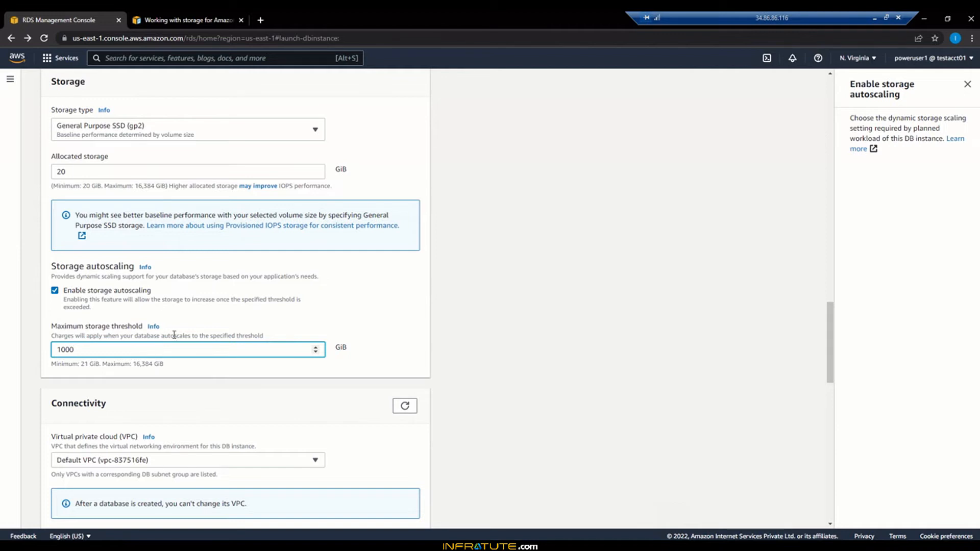
pyautogui.click(55, 291)
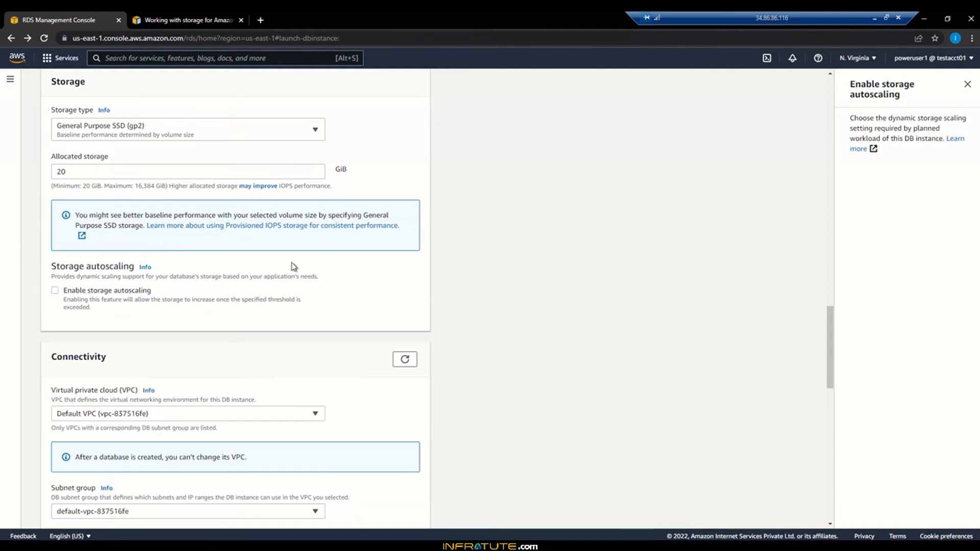
# Step: Reread the three documented factors that trigger autoscaling: free space, low-storage duration and time since the last storage modification
pyautogui.hotkey('ctrl', 'Tab')
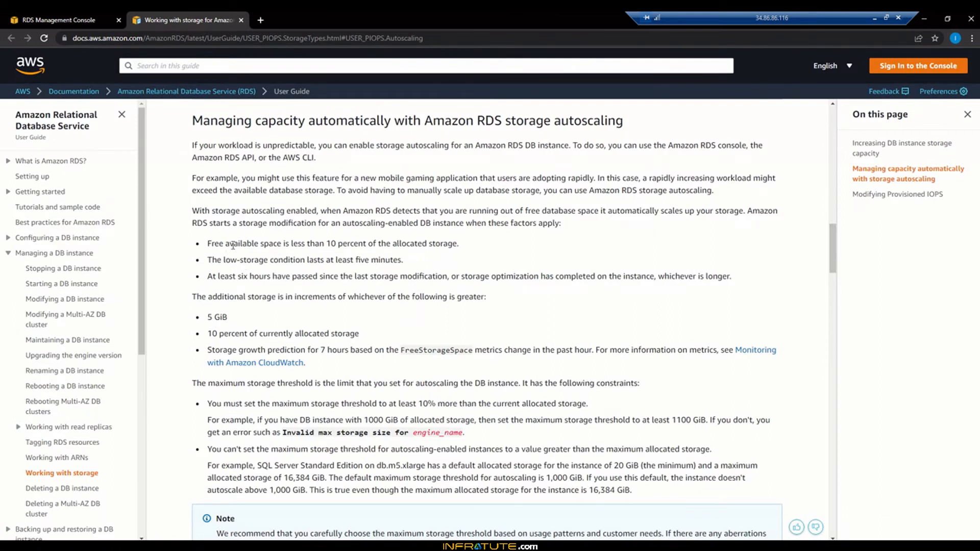
pyautogui.moveTo(225, 244); pyautogui.dragTo(372, 244)
pyautogui.click(334, 264)
pyautogui.moveTo(223, 263); pyautogui.dragTo(370, 261)
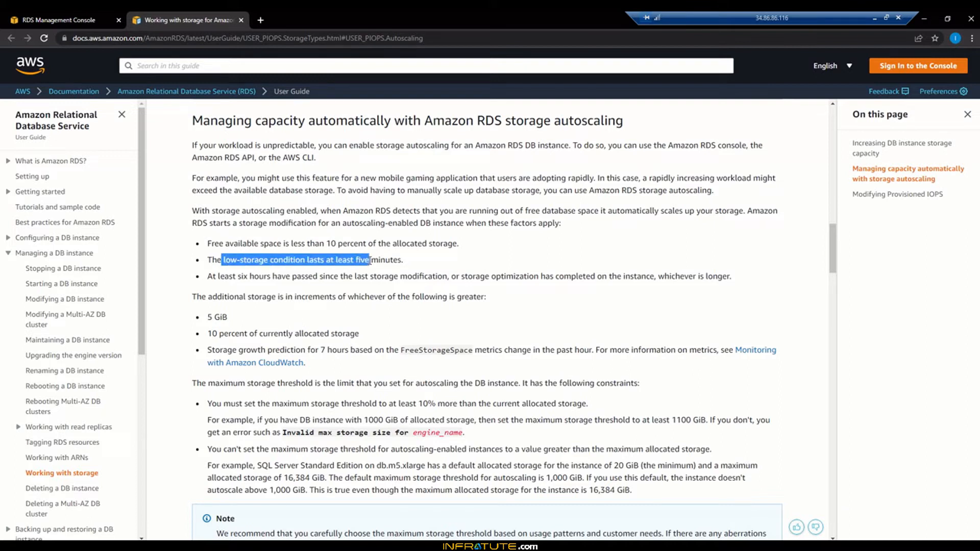
pyautogui.click(371, 261)
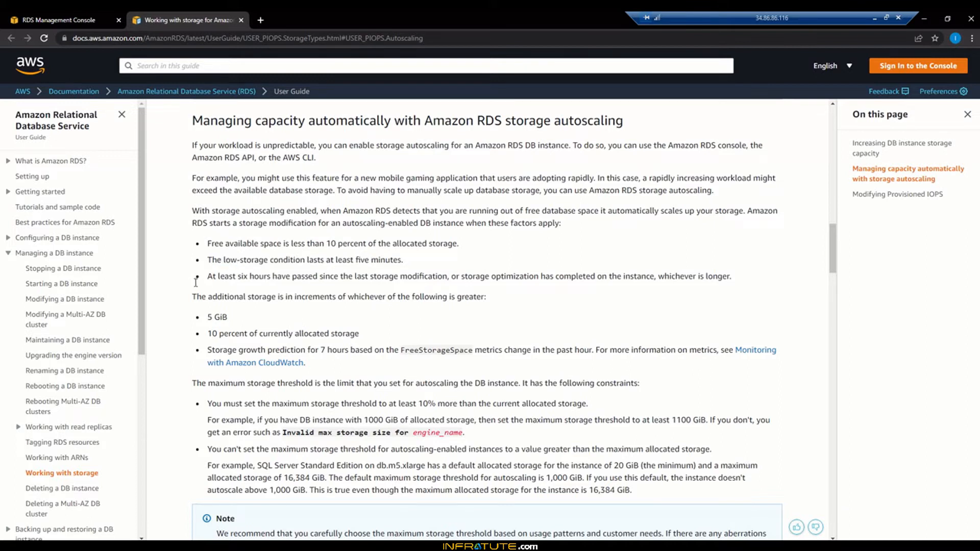
pyautogui.moveTo(218, 276); pyautogui.dragTo(380, 280)
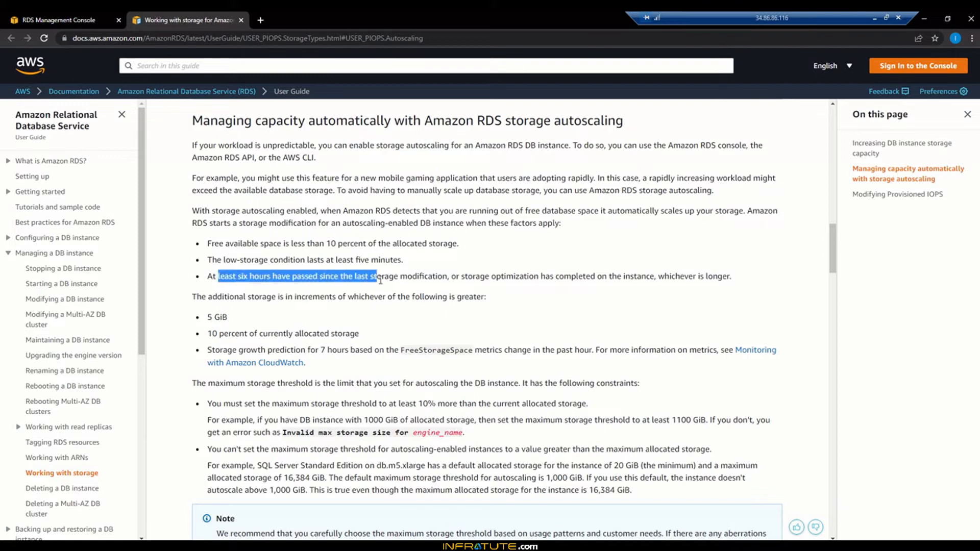
pyautogui.click(380, 280)
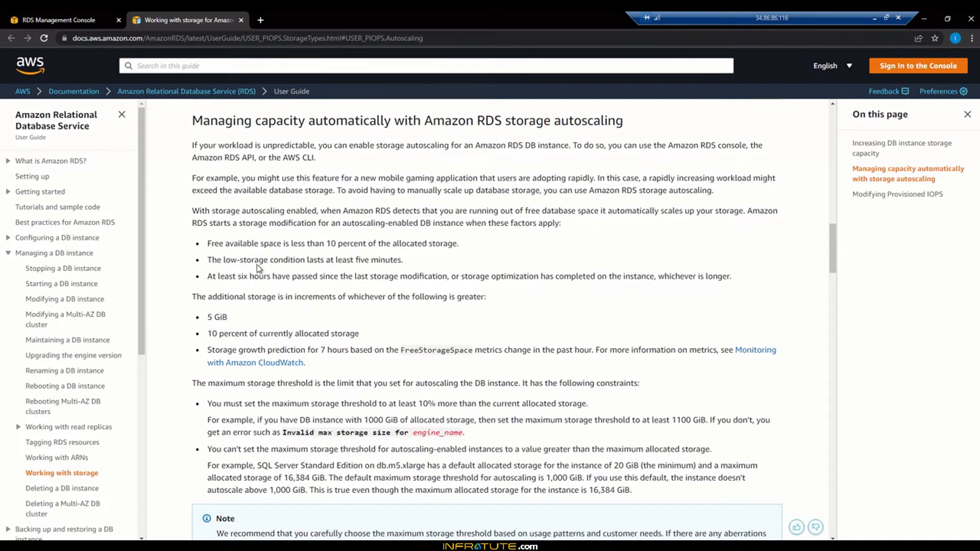
# Step: Return to the database creation form, allow public access and choose to create a new VPC security group
pyautogui.click(90, 23)
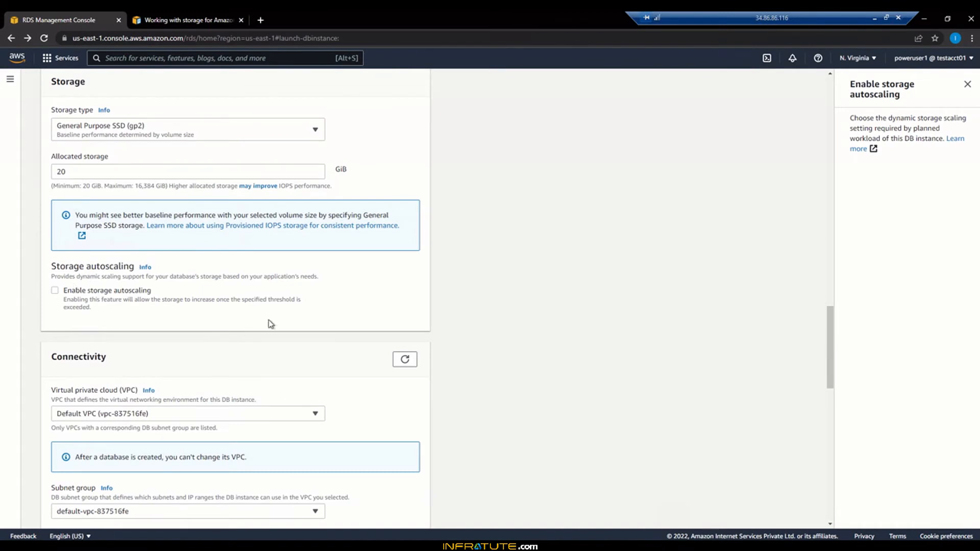
pyautogui.scroll(-4, 272, 323)
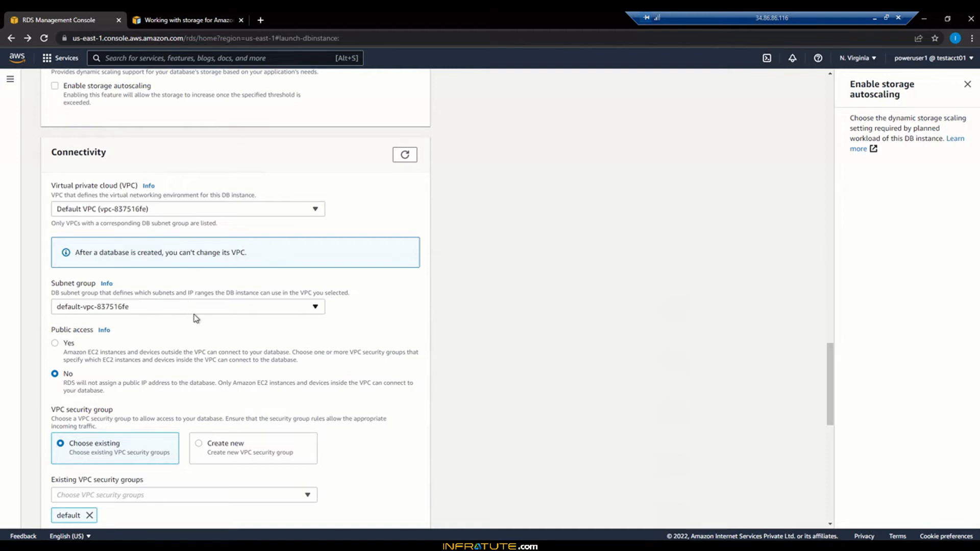
pyautogui.scroll(-3, 415, 327)
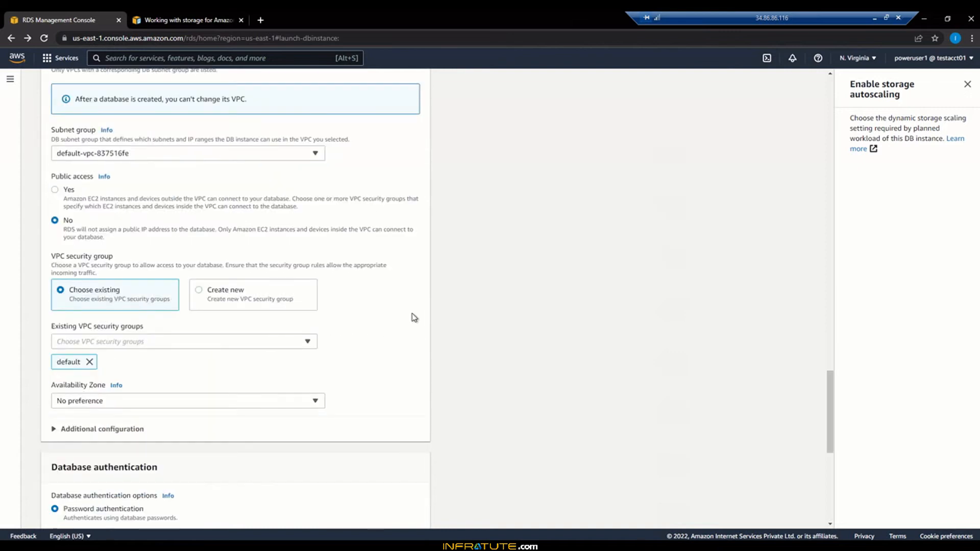
pyautogui.click(55, 191)
pyautogui.click(232, 296)
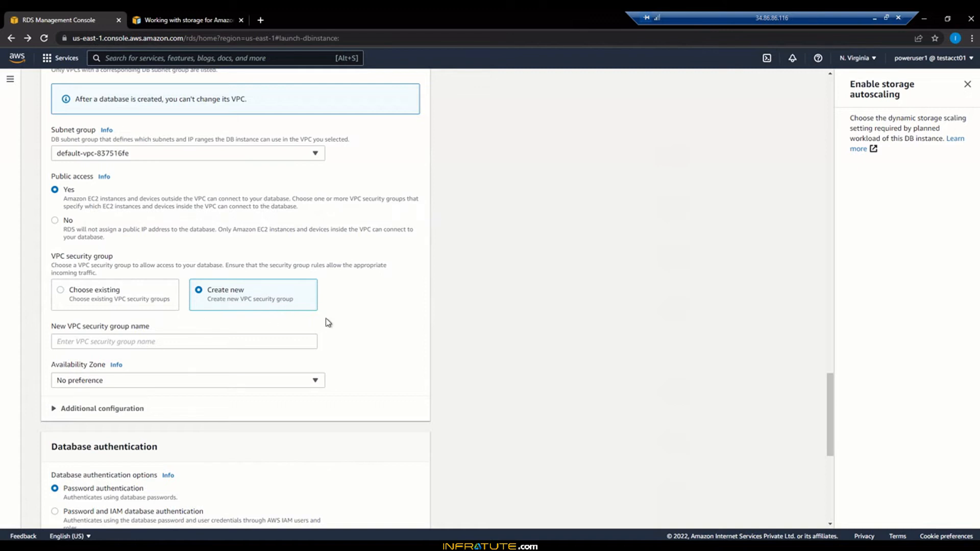
# Step: Name the new VPC security group SQL-RDS-SG
pyautogui.scroll(-1, 326, 319)
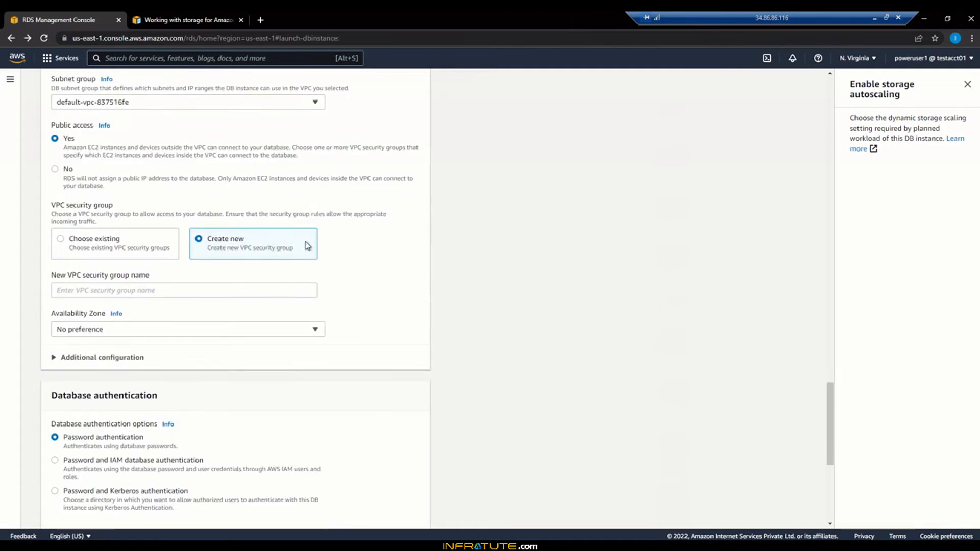
pyautogui.click(214, 292)
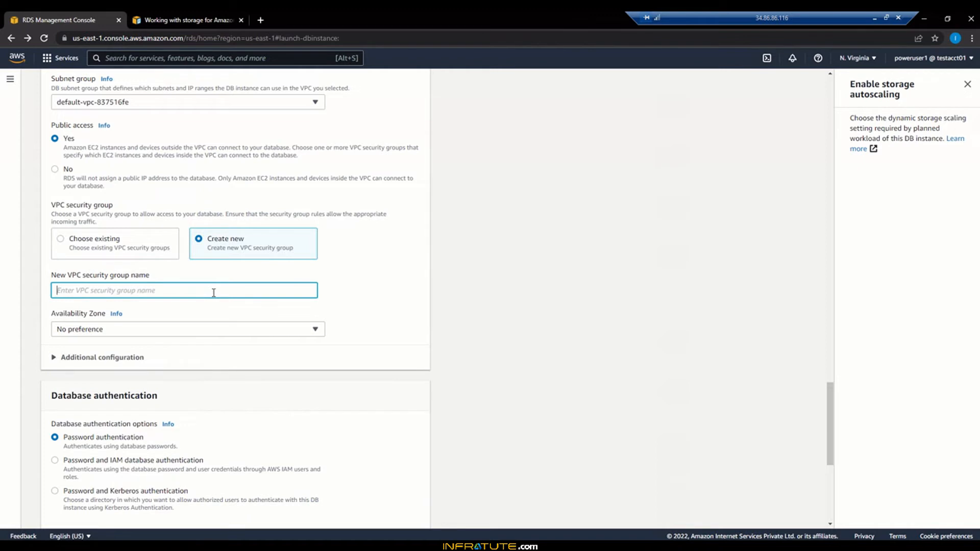
pyautogui.write('RDS-SG')
pyautogui.press('Home')
pyautogui.write('SQL-')
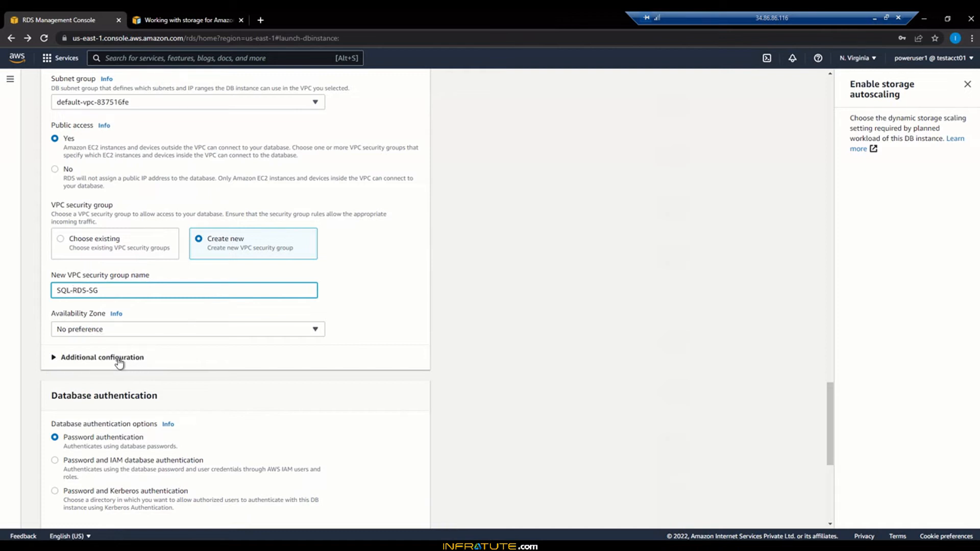
# Step: Expand the additional connectivity configuration to check the database port, and review the database authentication options
pyautogui.click(87, 363)
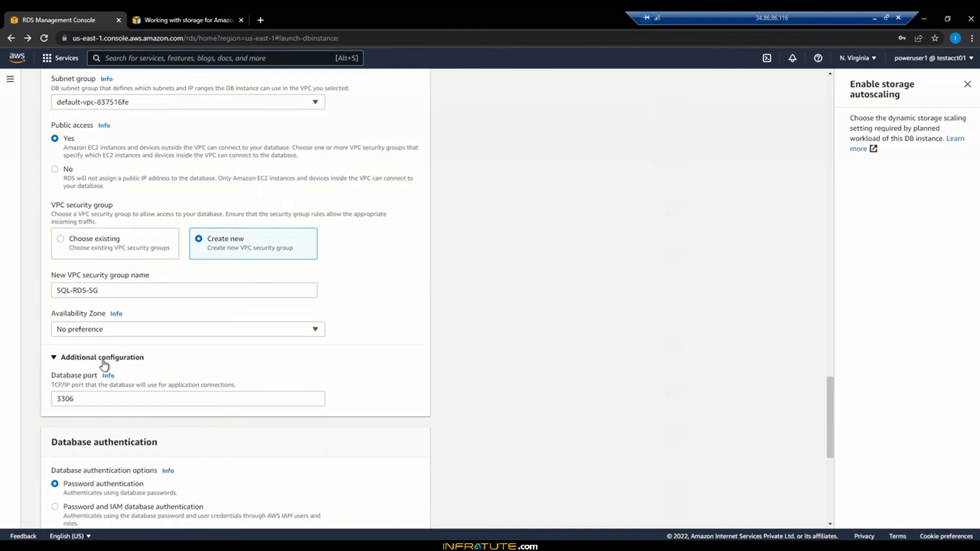
pyautogui.click(84, 398)
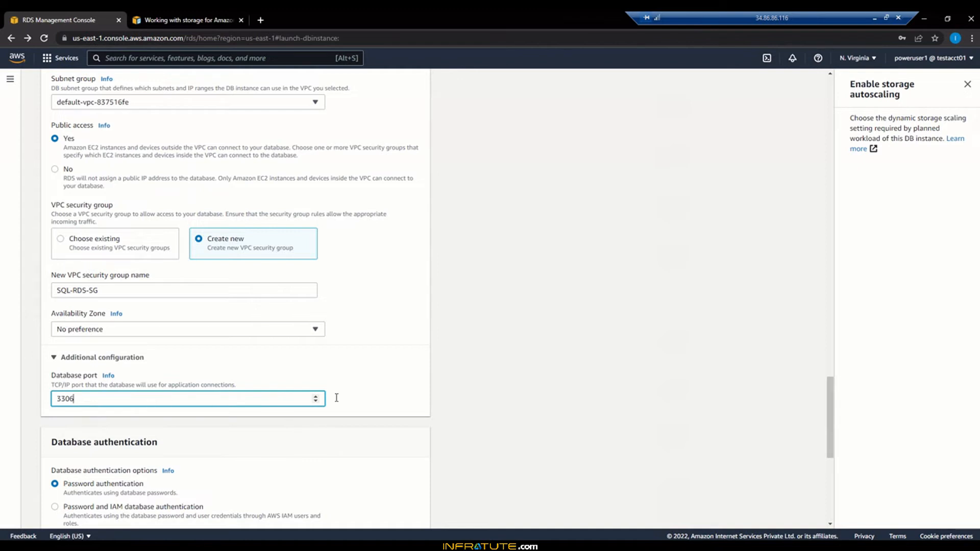
pyautogui.scroll(-3, 383, 400)
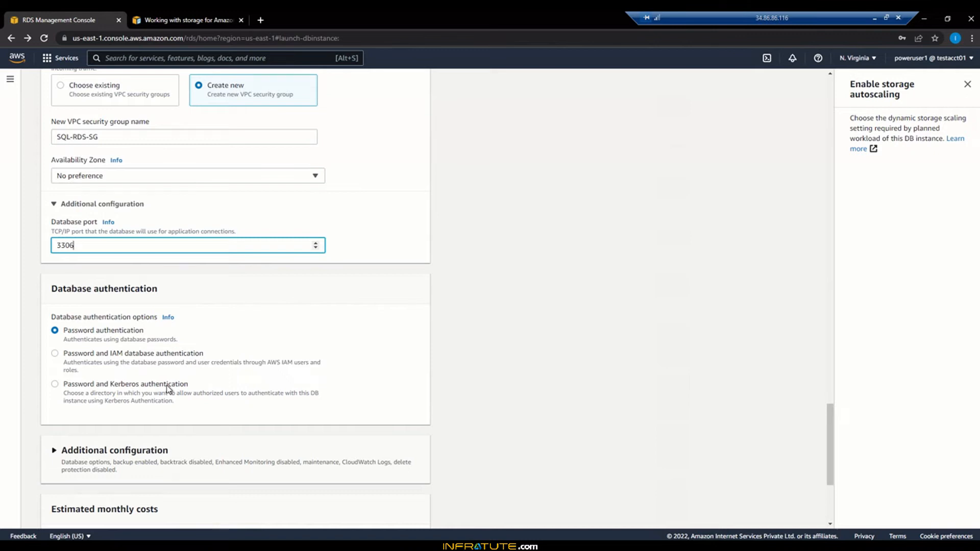
pyautogui.scroll(-4, 168, 389)
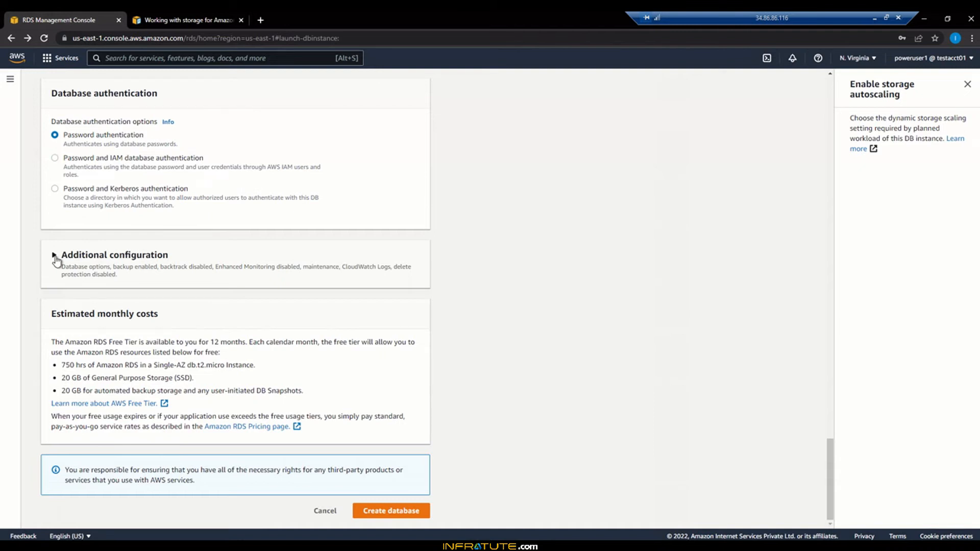
# Step: Expand the additional configuration for database options and set the initial database name to database1
pyautogui.click(55, 257)
pyautogui.scroll(-2, 232, 261)
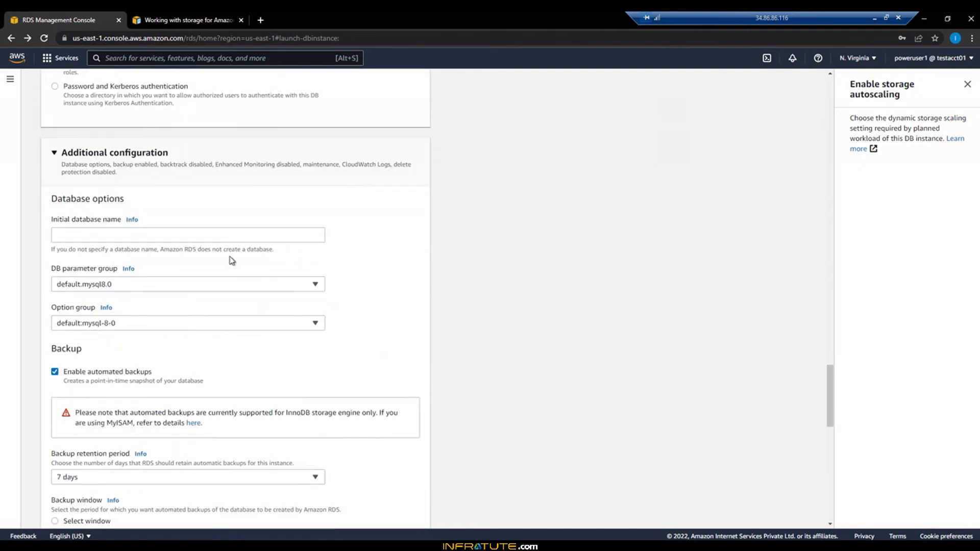
pyautogui.click(186, 237)
pyautogui.write('datab')
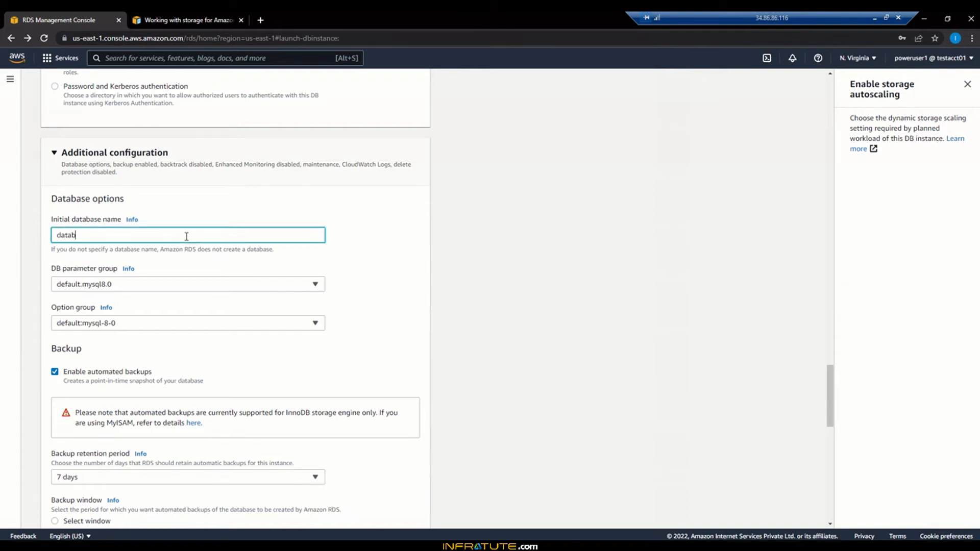
pyautogui.write('ase1')
# Step: Look through the available backup retention periods without changing the selection
pyautogui.scroll(-4, 351, 342)
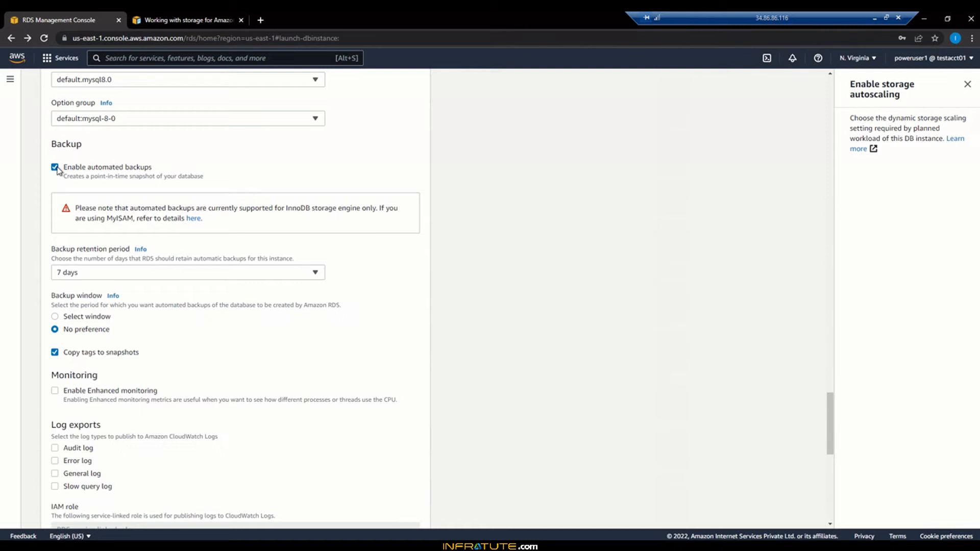
pyautogui.click(136, 274)
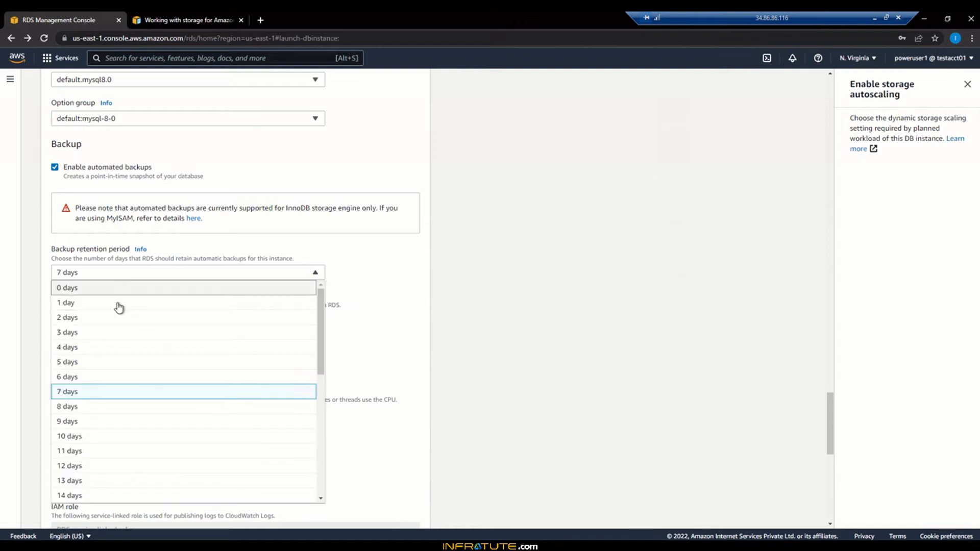
pyautogui.scroll(-5, 126, 409)
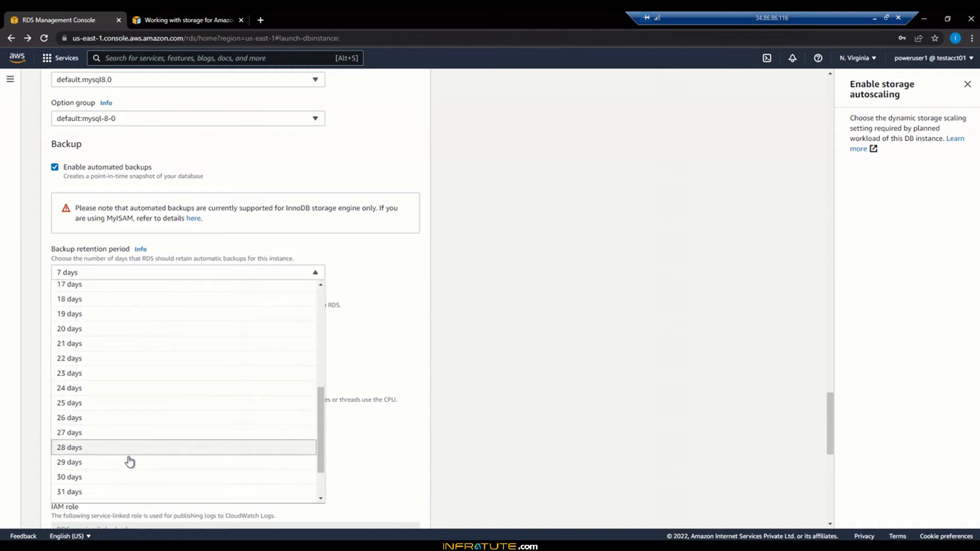
pyautogui.scroll(4, 124, 442)
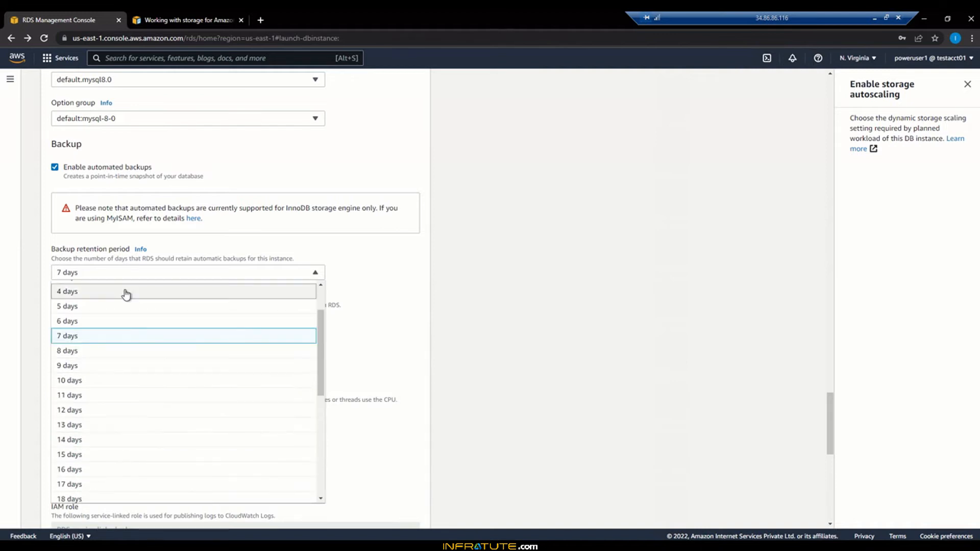
pyautogui.scroll(1, 125, 306)
pyautogui.scroll(-6, 129, 398)
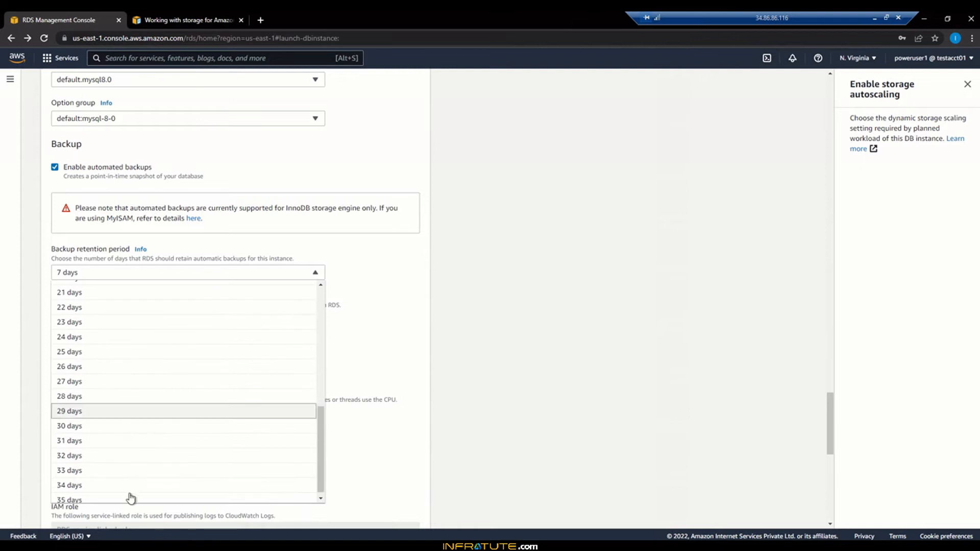
pyautogui.click(398, 299)
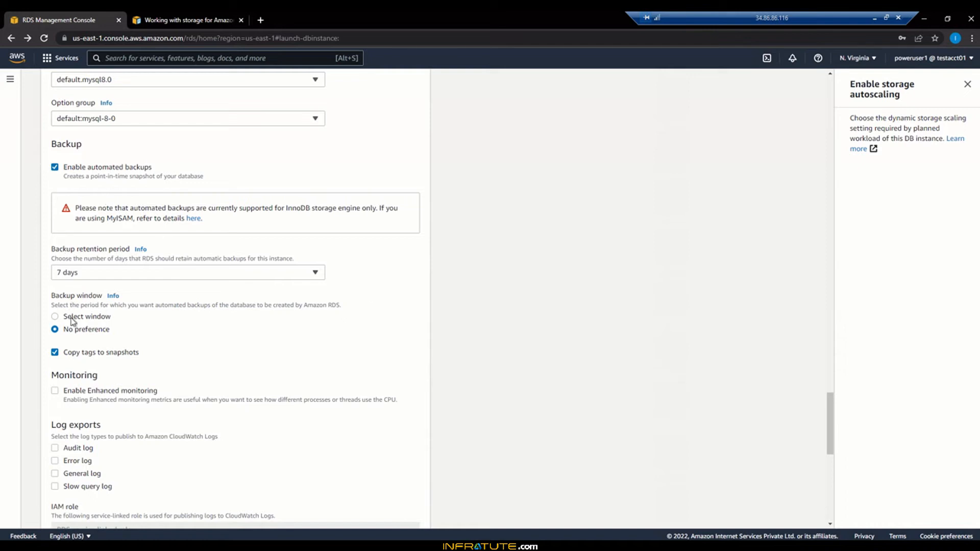
# Step: Check the selectable backup window, return it to No preference and disable automated backups
pyautogui.click(98, 321)
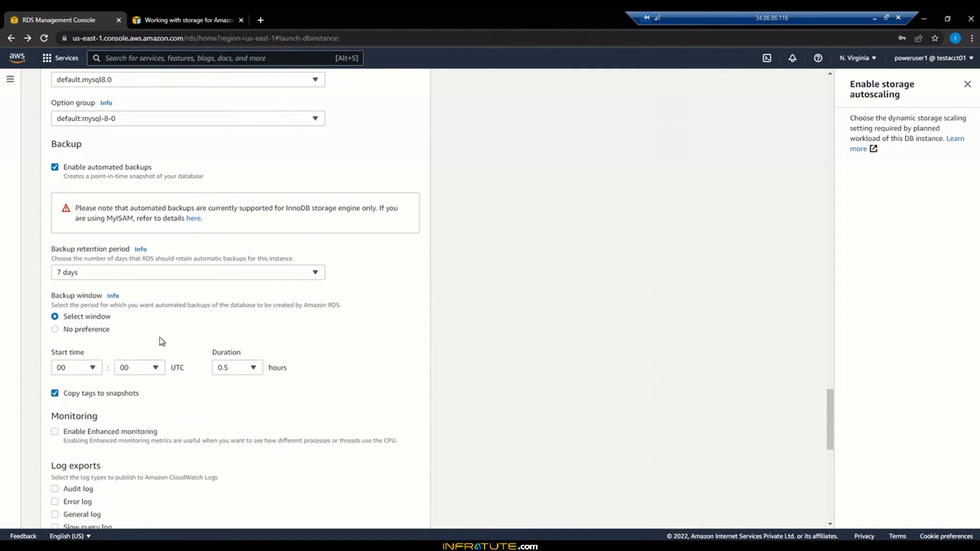
pyautogui.click(55, 330)
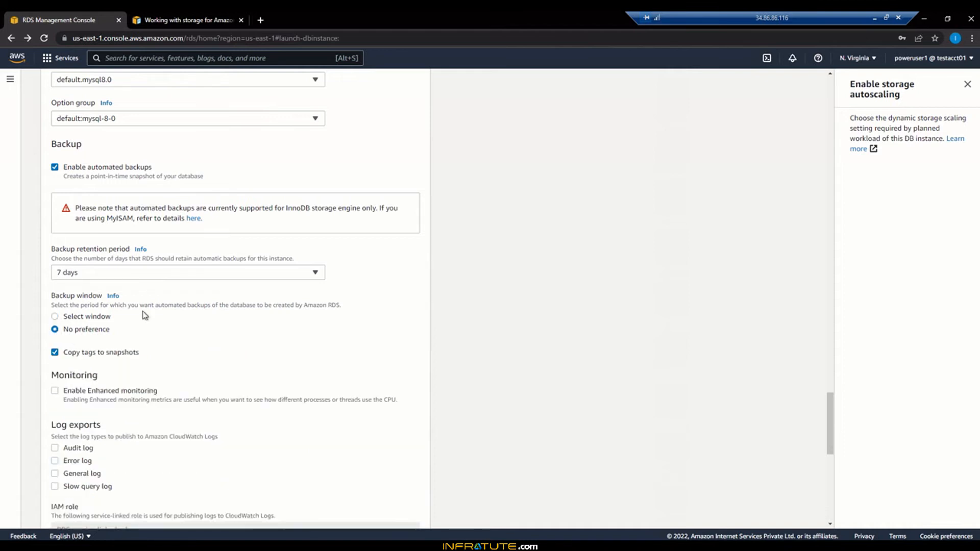
pyautogui.click(56, 170)
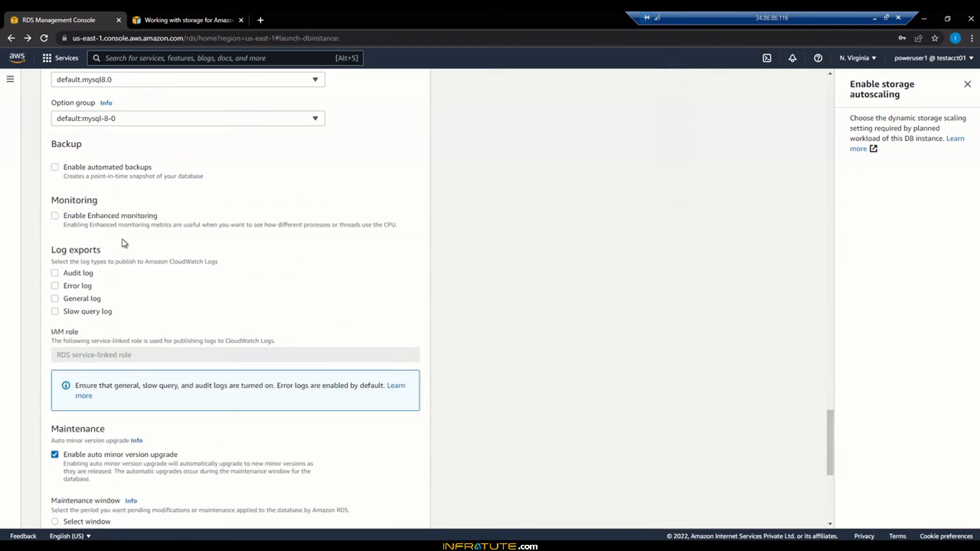
# Step: Review the log export and maintenance options, checking the selectable maintenance window and returning it to No preference
pyautogui.scroll(-2, 213, 275)
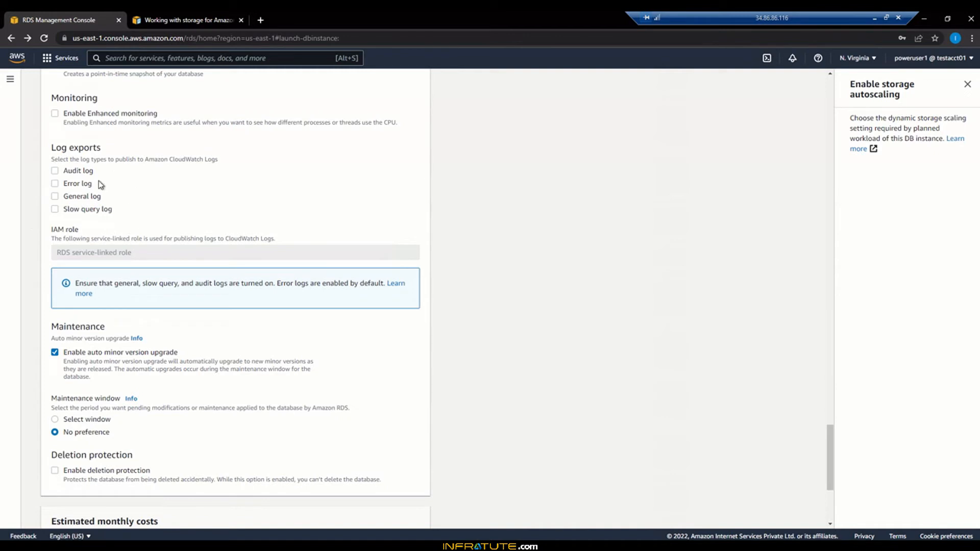
pyautogui.click(54, 171)
pyautogui.scroll(-3, 162, 327)
pyautogui.scroll(-1, 162, 327)
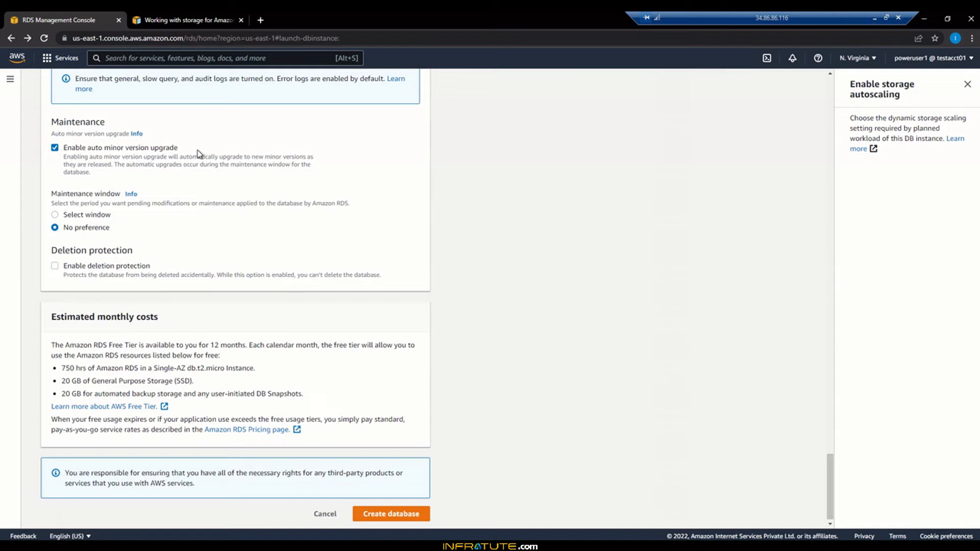
pyautogui.click(110, 216)
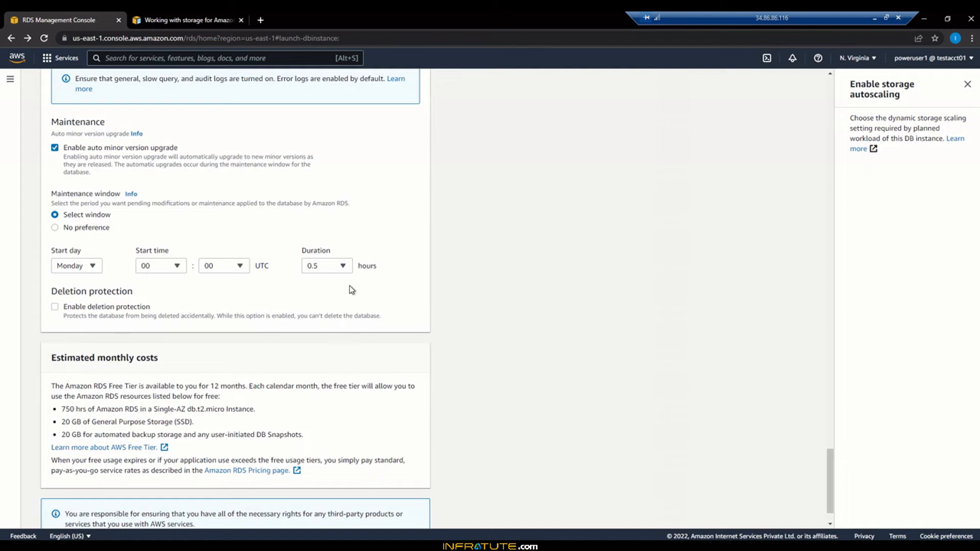
pyautogui.click(84, 230)
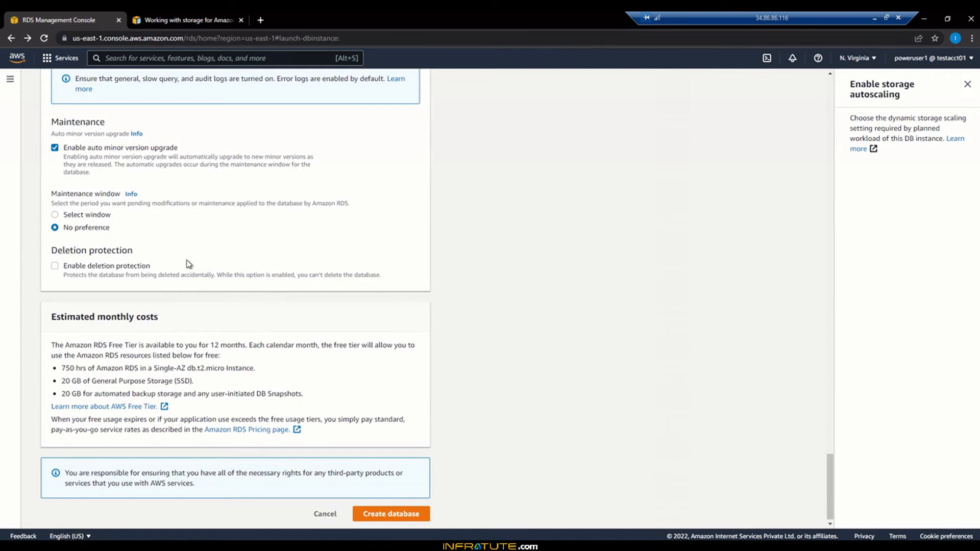
# Step: Read the deletion protection option and the free-tier allowances for instance hours, storage and backups under the estimated monthly costs
pyautogui.scroll(-1, 211, 266)
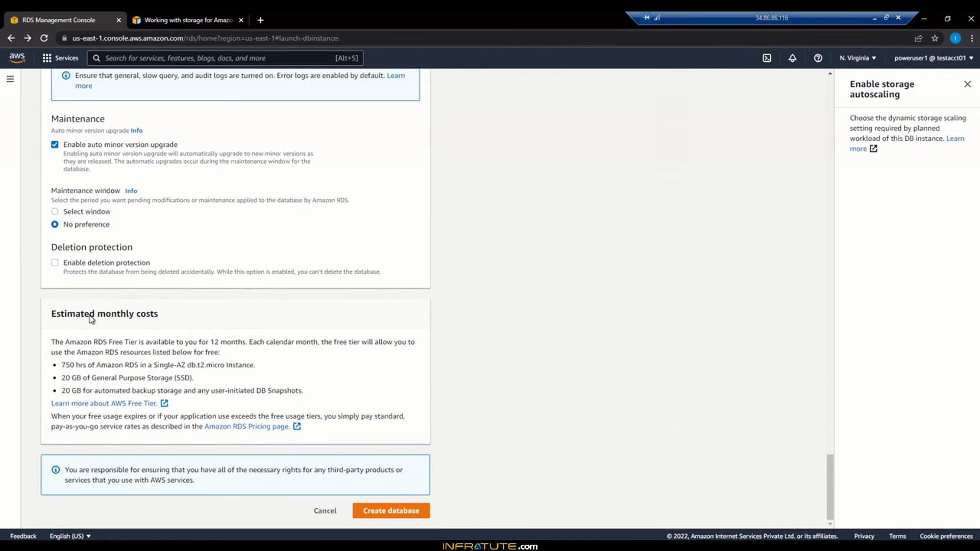
pyautogui.moveTo(51, 248); pyautogui.dragTo(145, 252)
pyautogui.click(145, 253)
pyautogui.moveTo(95, 313); pyautogui.dragTo(177, 315)
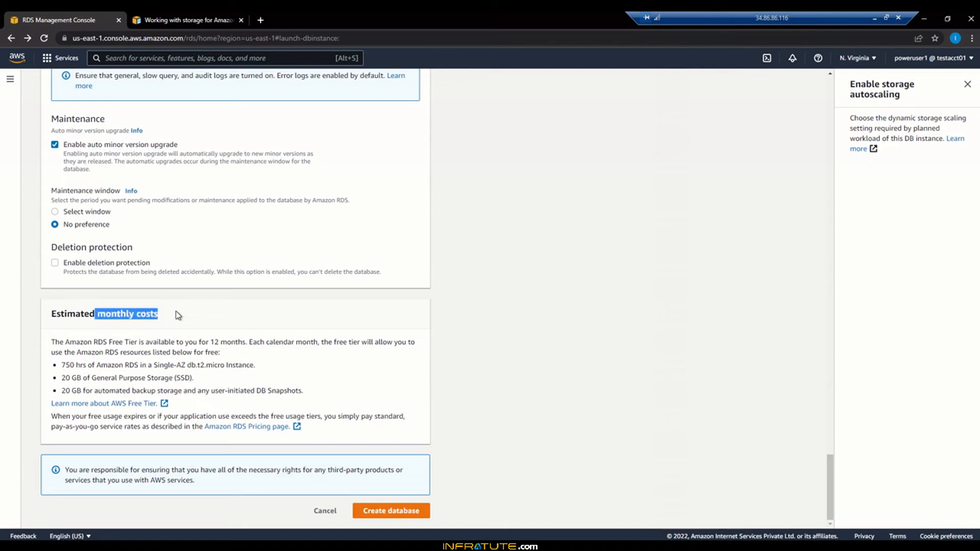
pyautogui.click(177, 315)
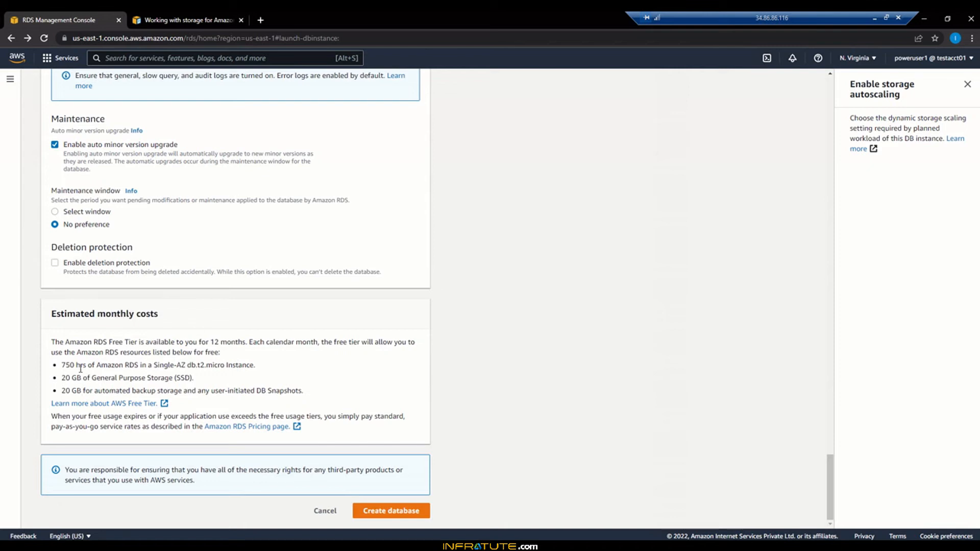
pyautogui.moveTo(80, 367); pyautogui.dragTo(226, 366)
pyautogui.click(226, 366)
pyautogui.moveTo(86, 343); pyautogui.dragTo(214, 391)
pyautogui.doubleClick(218, 391)
pyautogui.click(226, 390)
# Step: Review the engine type, edition, version, template and instance settings from the start of the database creation form
pyautogui.scroll(5, 467, 383)
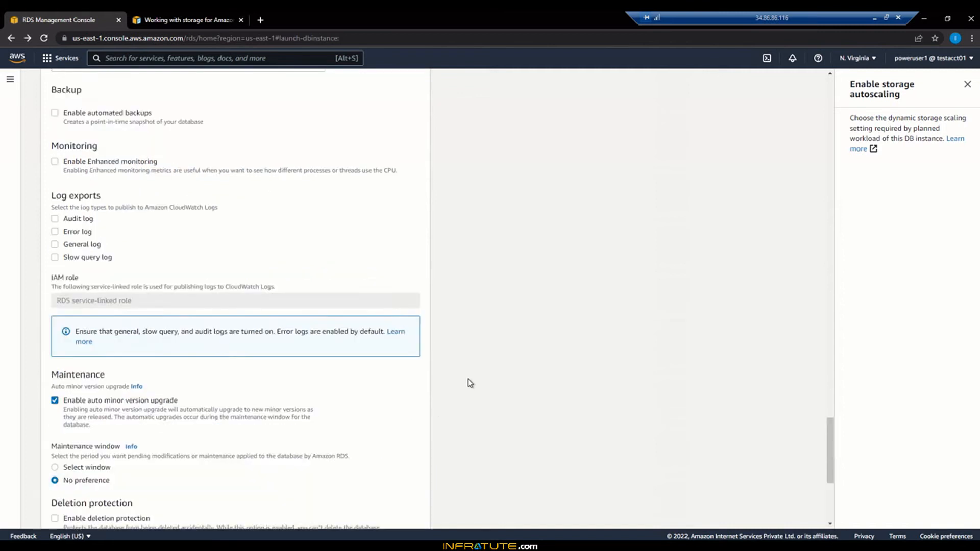
pyautogui.scroll(20, 470, 382)
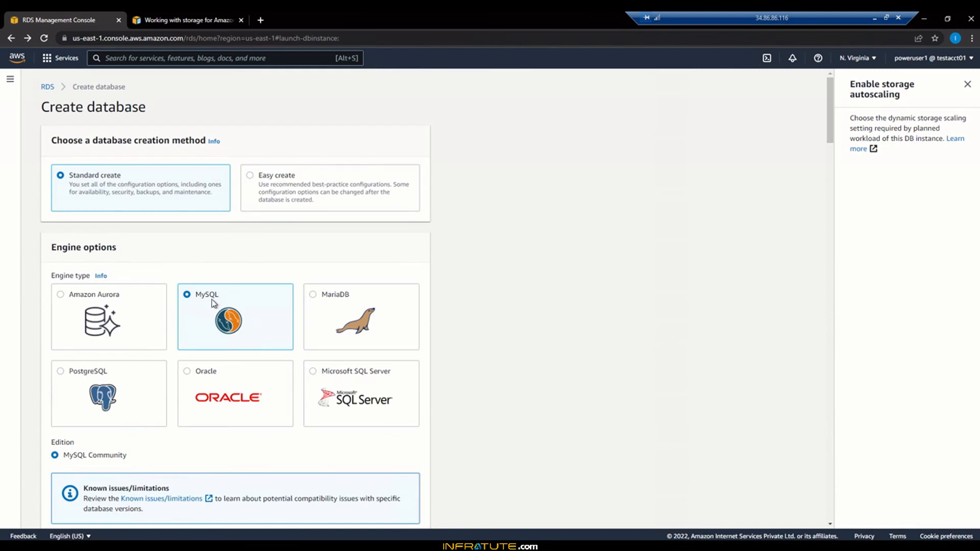
pyautogui.scroll(-4, 485, 304)
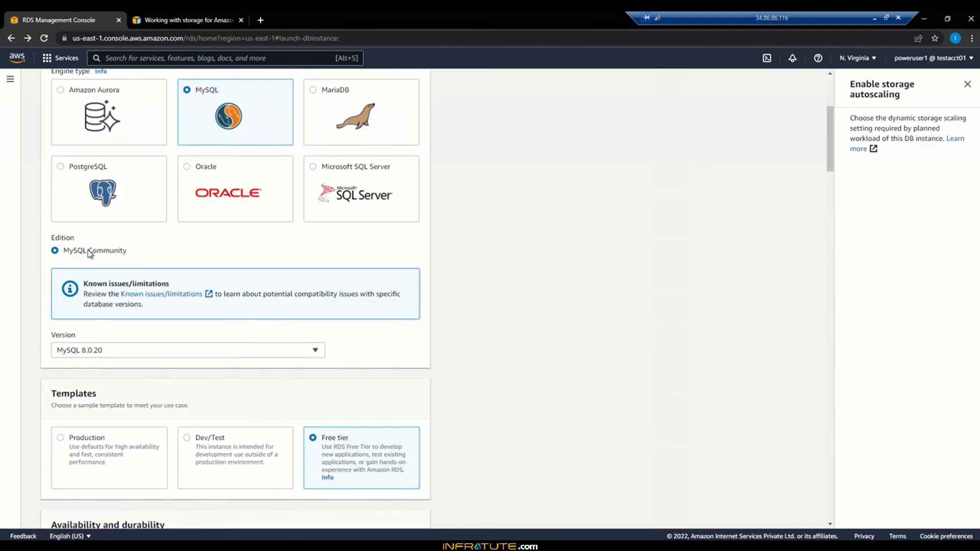
pyautogui.scroll(-3, 184, 342)
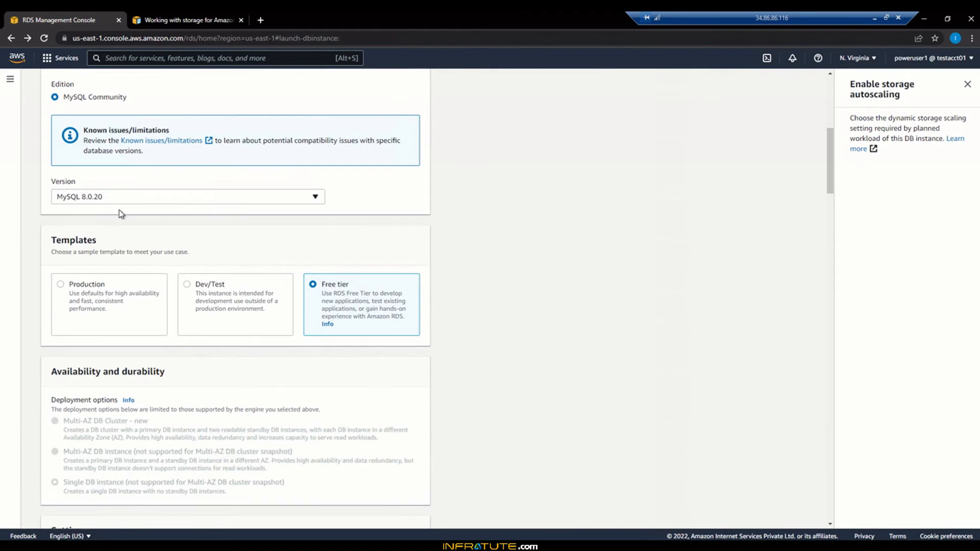
pyautogui.scroll(-2, 121, 211)
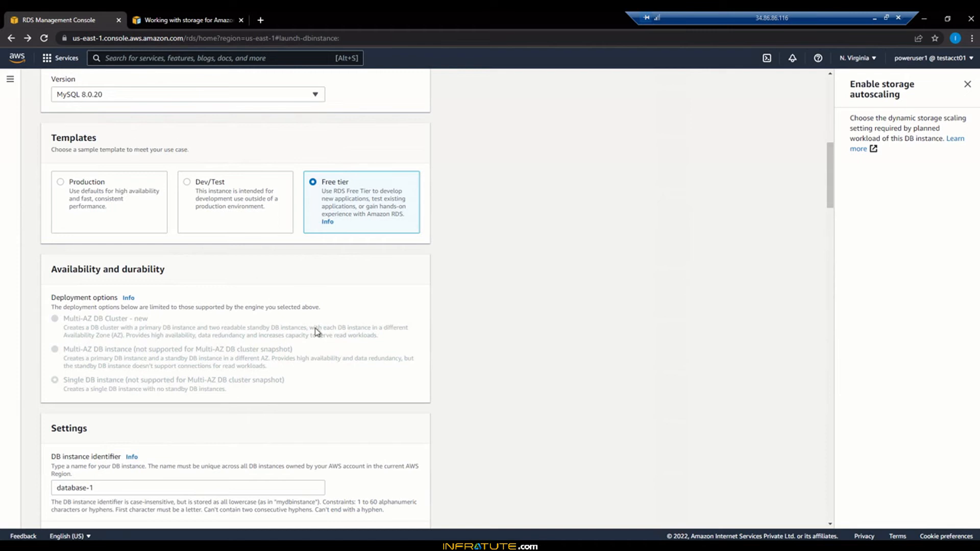
pyautogui.scroll(-4, 314, 328)
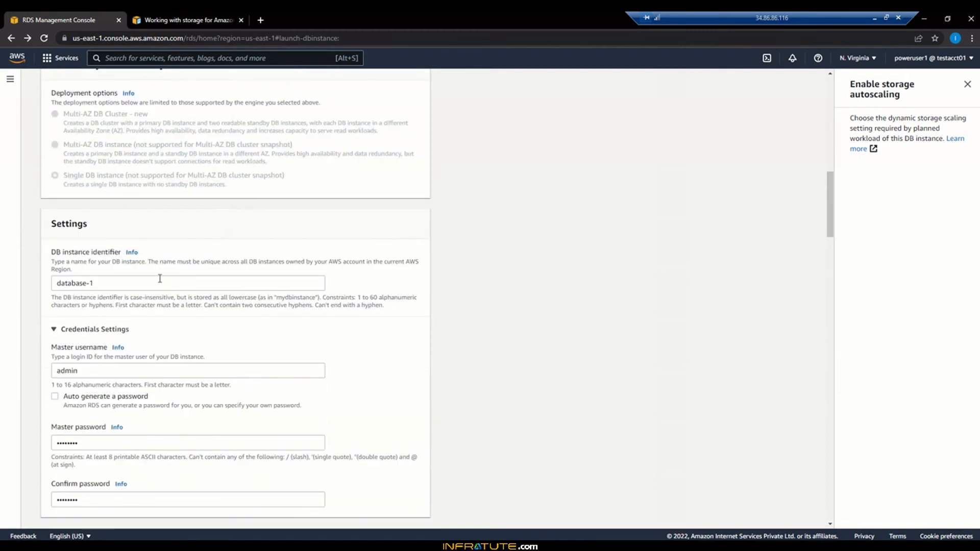
# Step: Add the line "DB Name: database1" to the connection notes in Notepad and minimize the window
pyautogui.click(168, 544)
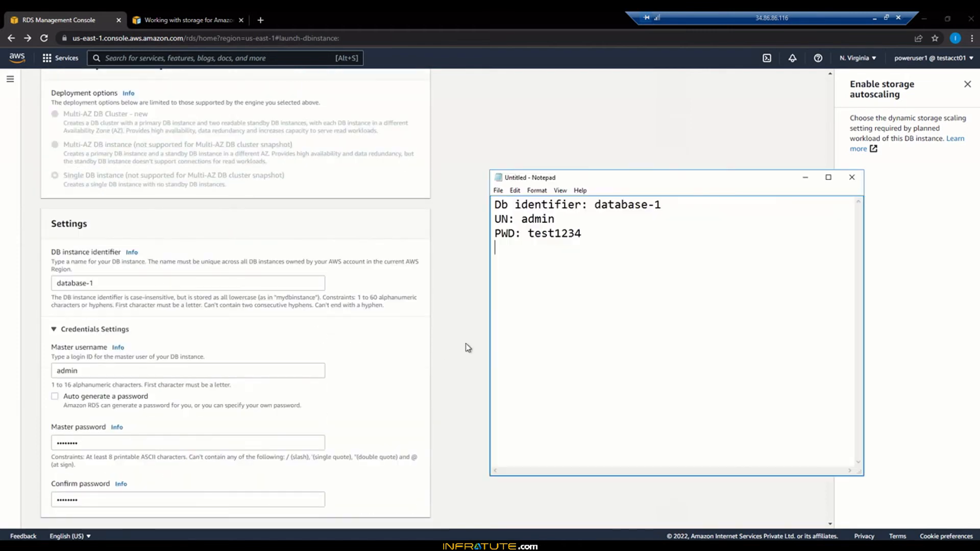
pyautogui.write('DB Name: database1')
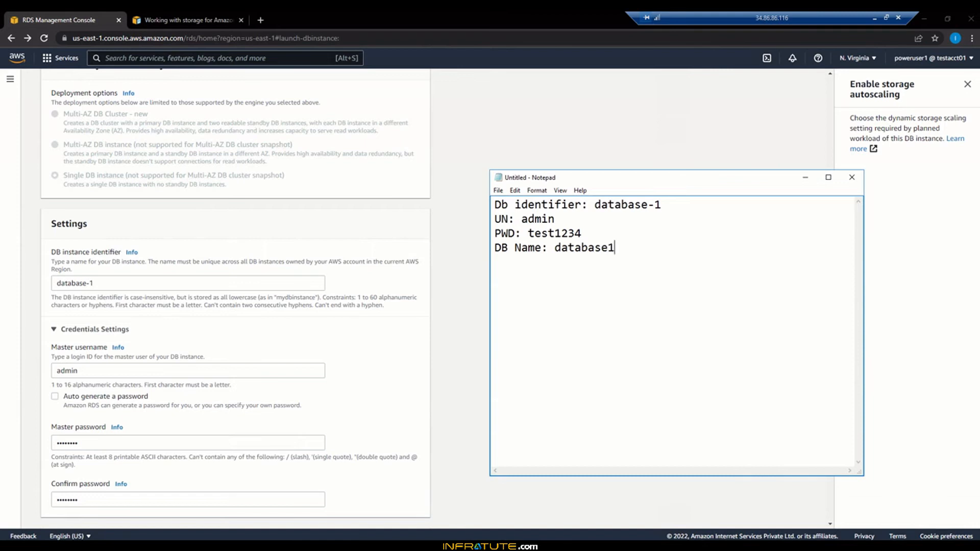
pyautogui.click(805, 177)
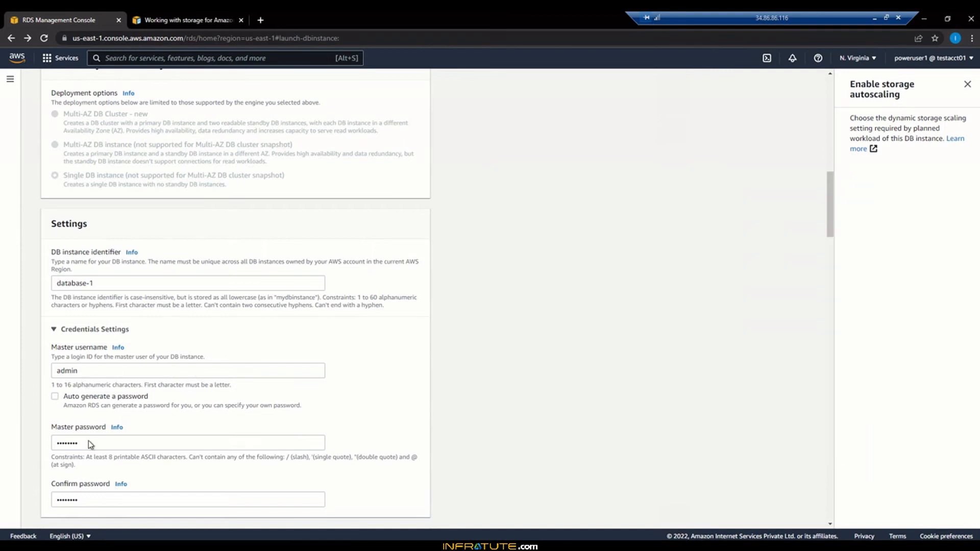
# Step: Review the instance class, storage, connectivity, security group, port, authentication and initial database settings in the creation form
pyautogui.scroll(-4, 88, 489)
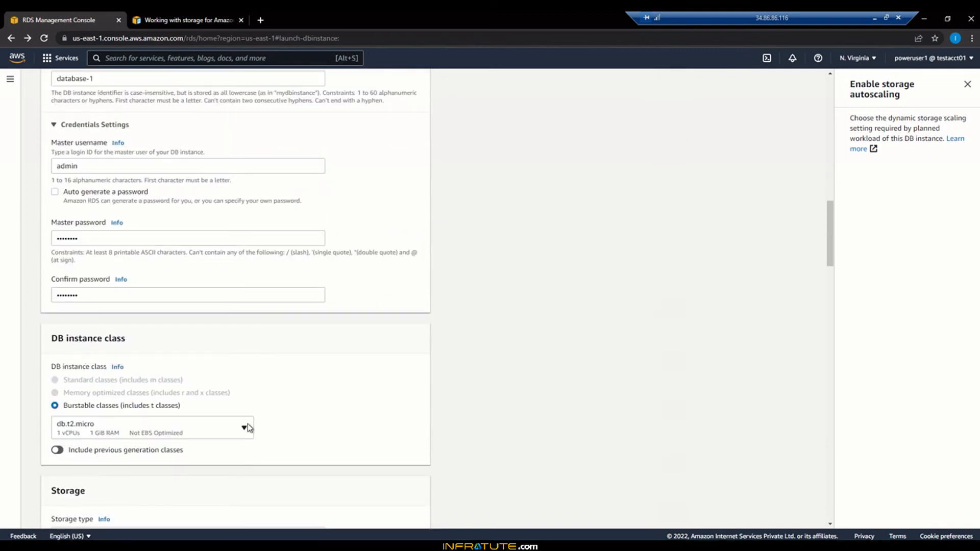
pyautogui.scroll(-5, 417, 397)
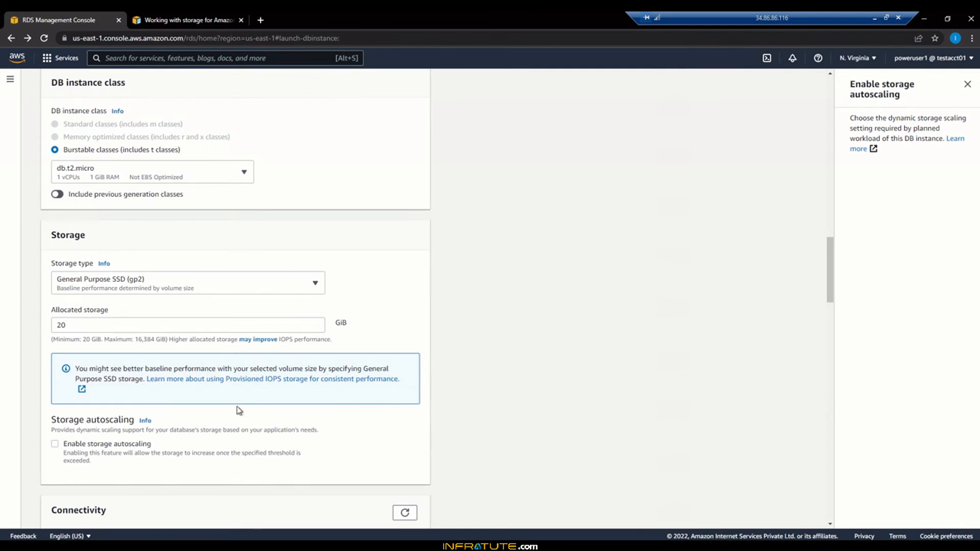
pyautogui.scroll(-6, 401, 397)
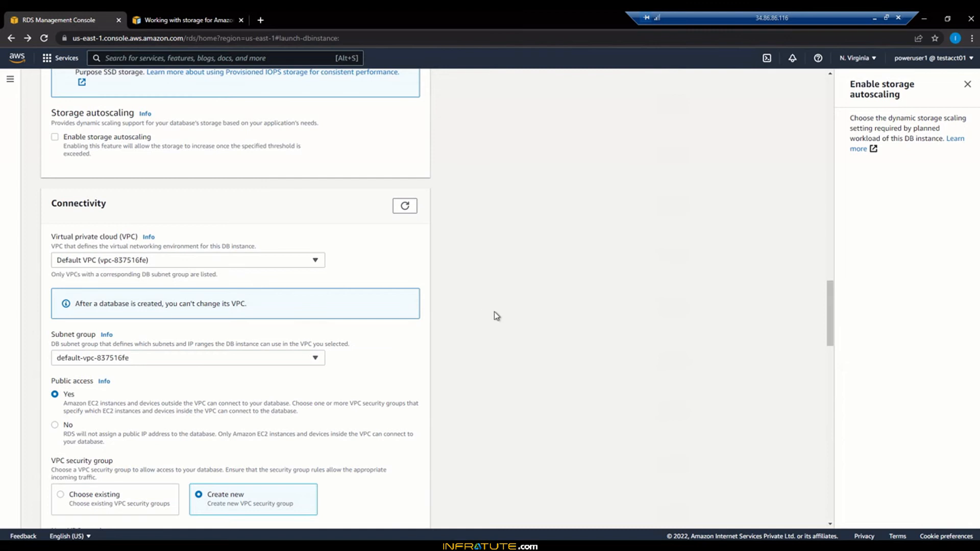
pyautogui.scroll(-2, 494, 313)
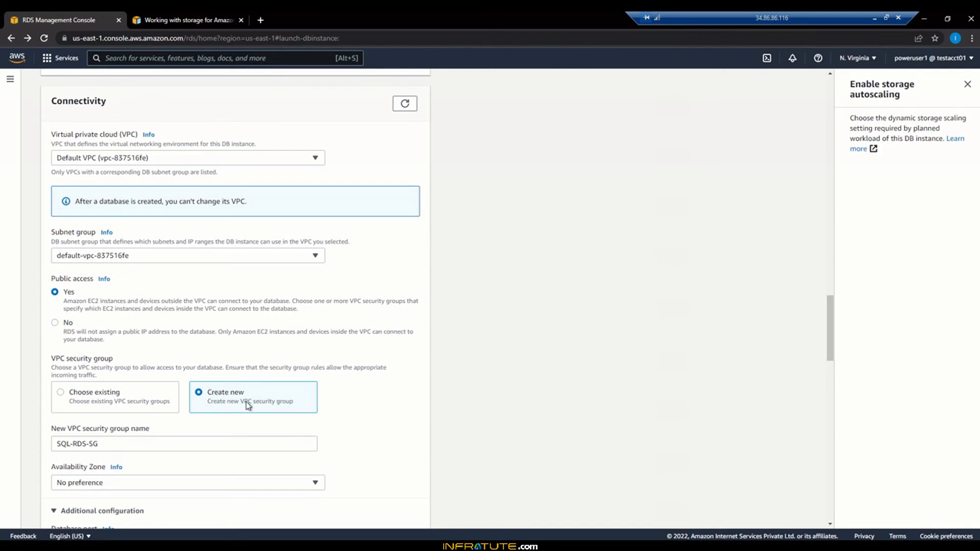
pyautogui.scroll(-2, 246, 402)
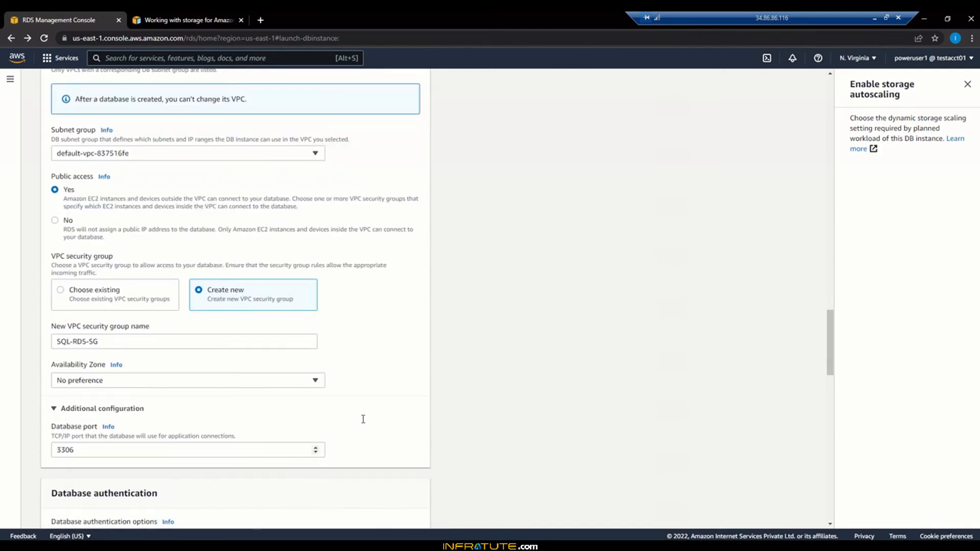
pyautogui.scroll(-4, 378, 416)
pyautogui.scroll(-3, 379, 416)
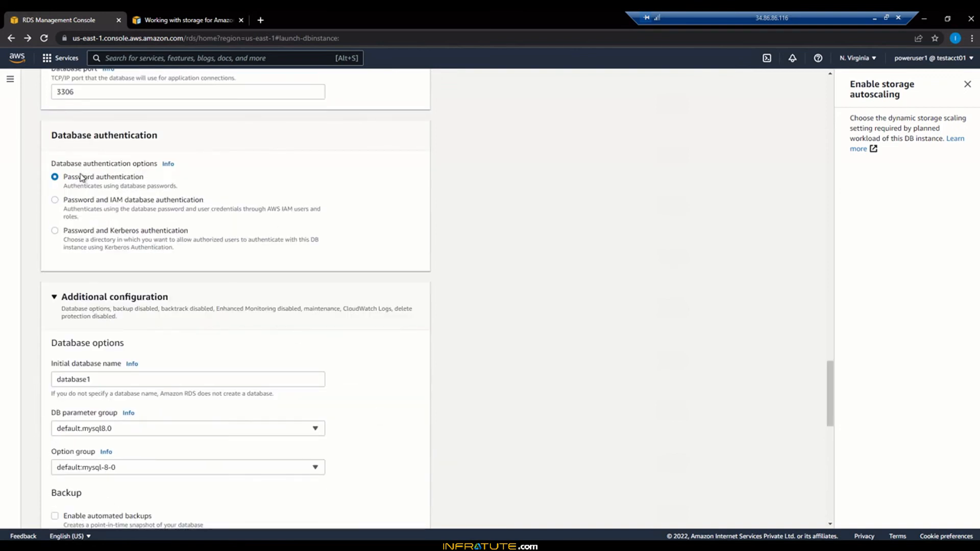
pyautogui.scroll(-3, 317, 338)
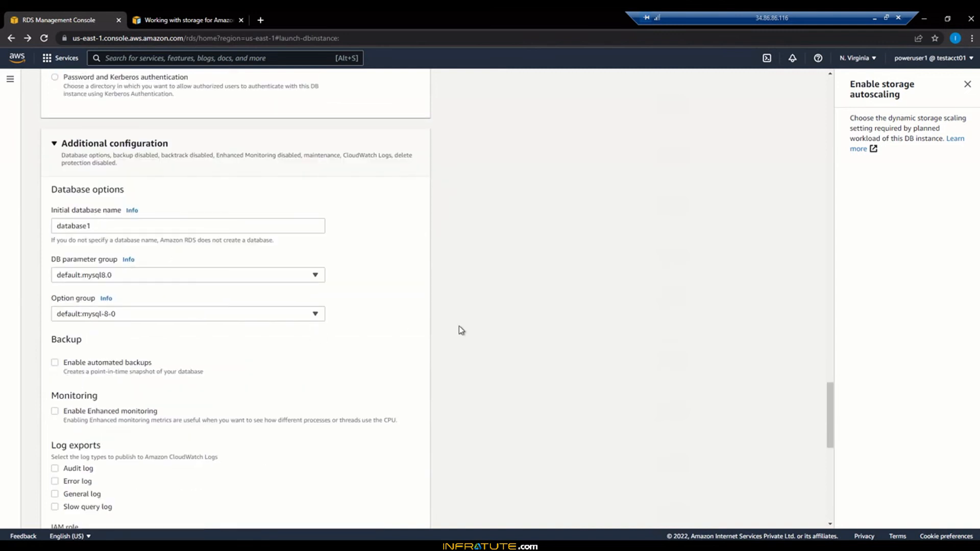
# Step: Recheck the additional configuration through to the estimated costs and submit the form to create the database
pyautogui.click(62, 146)
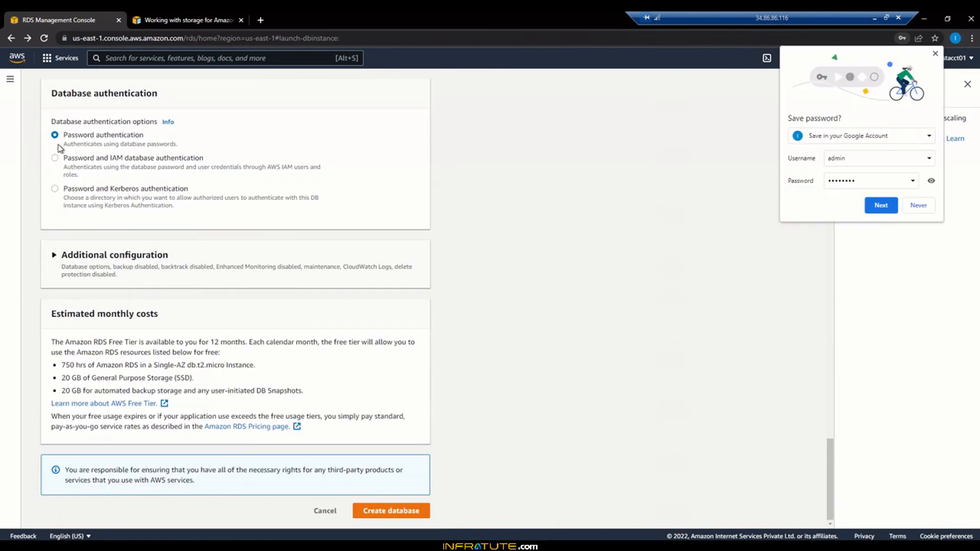
pyautogui.click(55, 255)
pyautogui.scroll(-1, 407, 386)
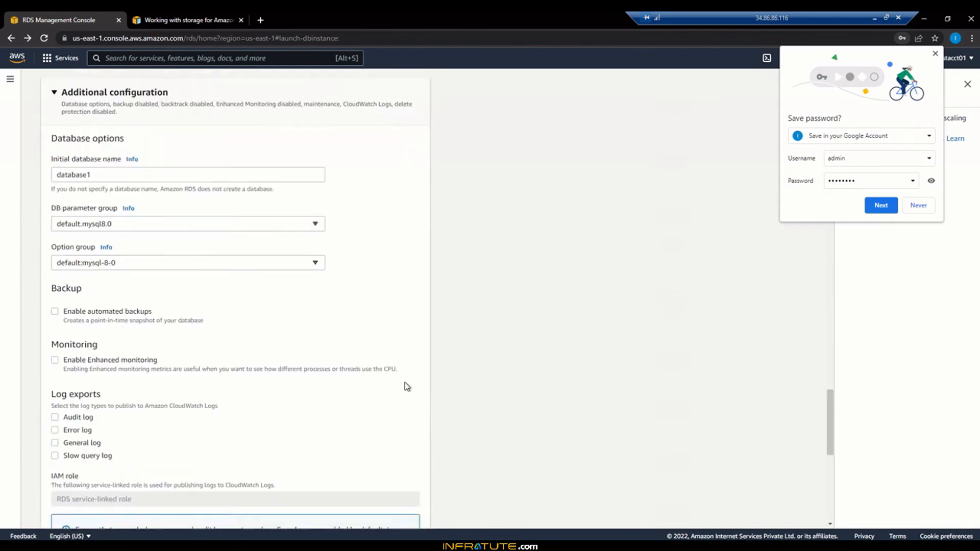
pyautogui.scroll(-8, 407, 387)
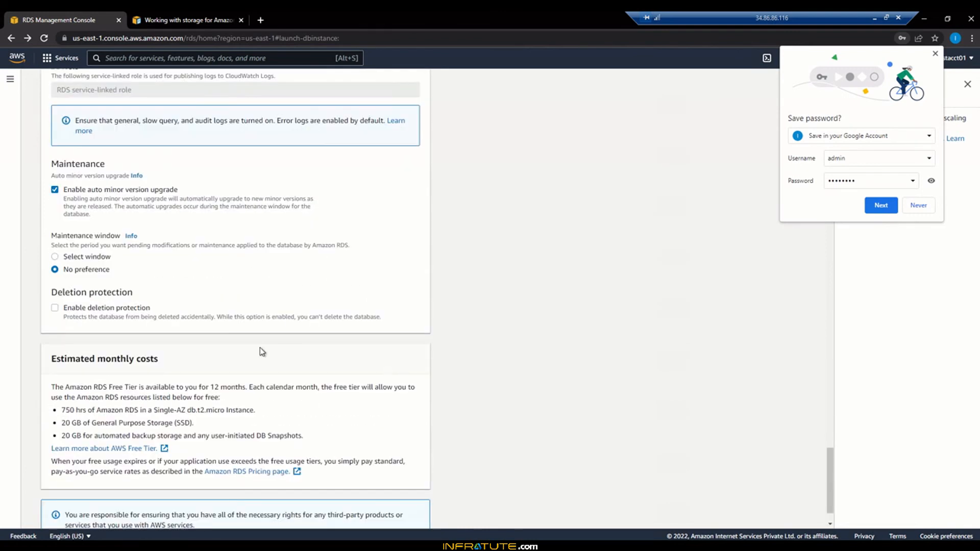
pyautogui.scroll(-1, 262, 351)
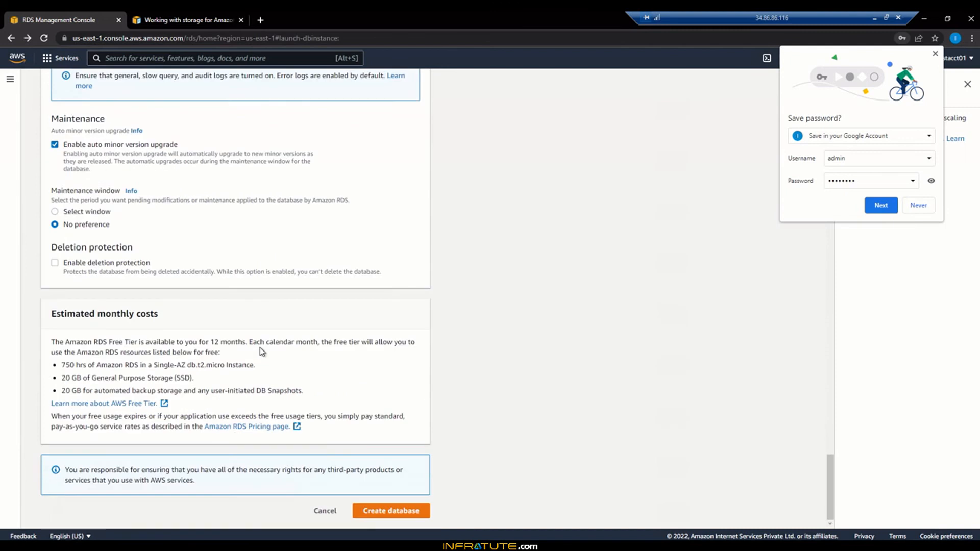
pyautogui.click(400, 512)
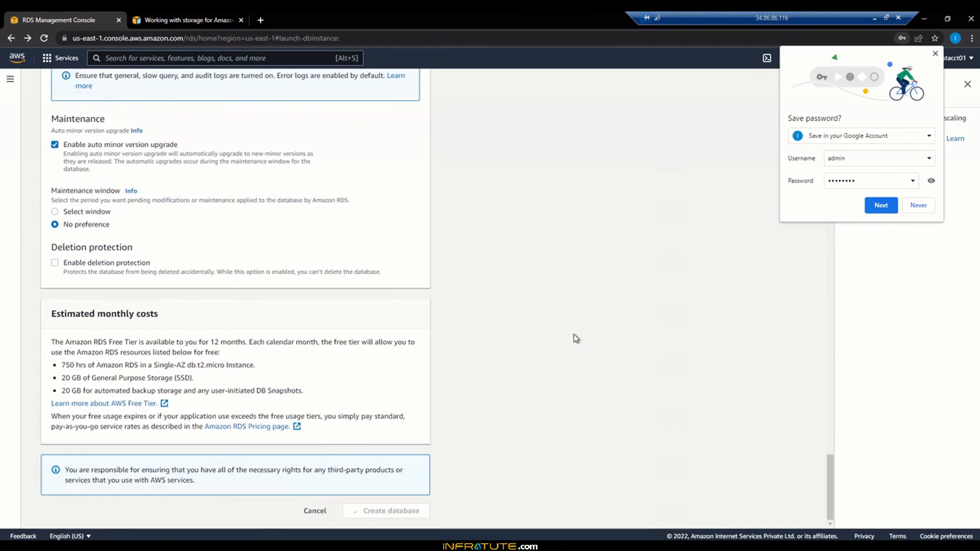
# Step: Dismiss the browser's offer to save the password and refresh the databases list
pyautogui.scroll(9, 574, 335)
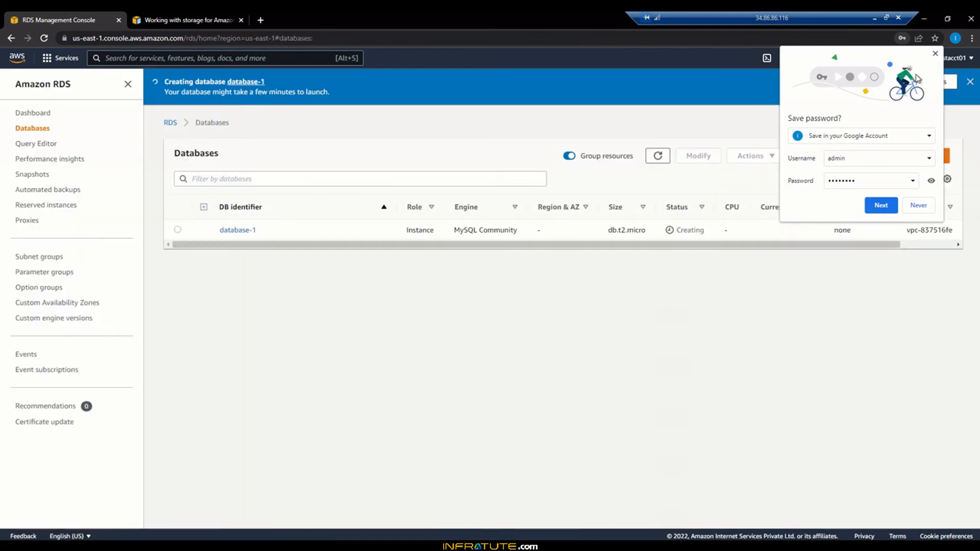
pyautogui.click(934, 55)
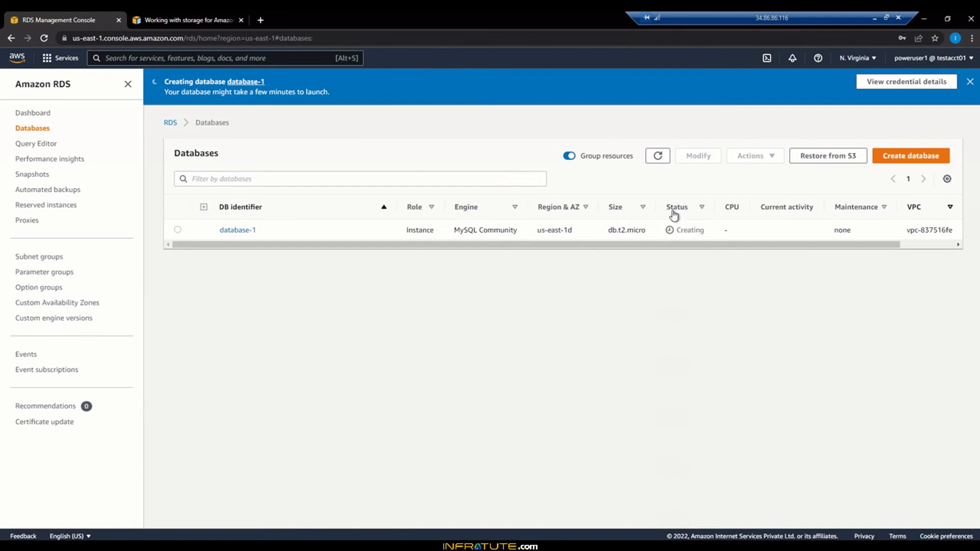
pyautogui.click(657, 156)
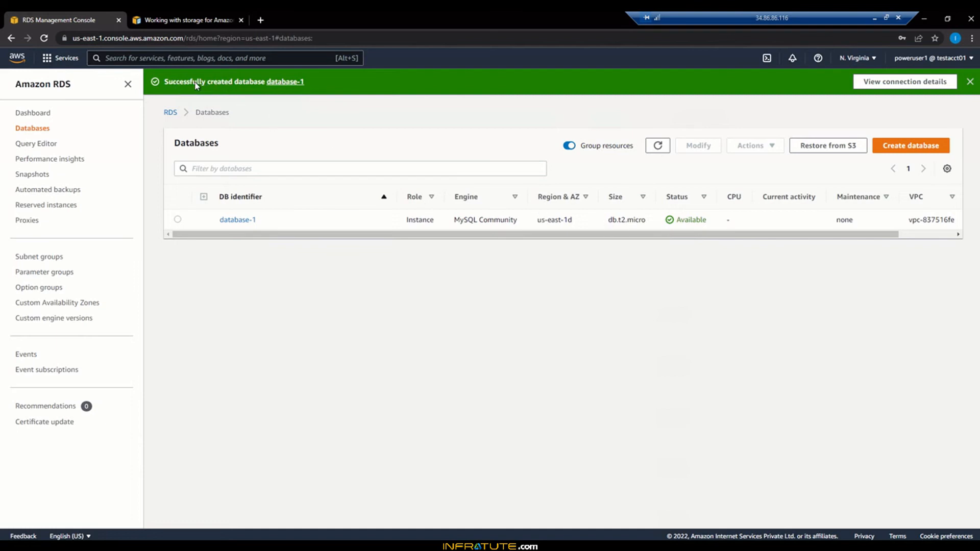
# Step: View the connection details of database-1, examine its credentials and endpoint, and close them
pyautogui.click(902, 82)
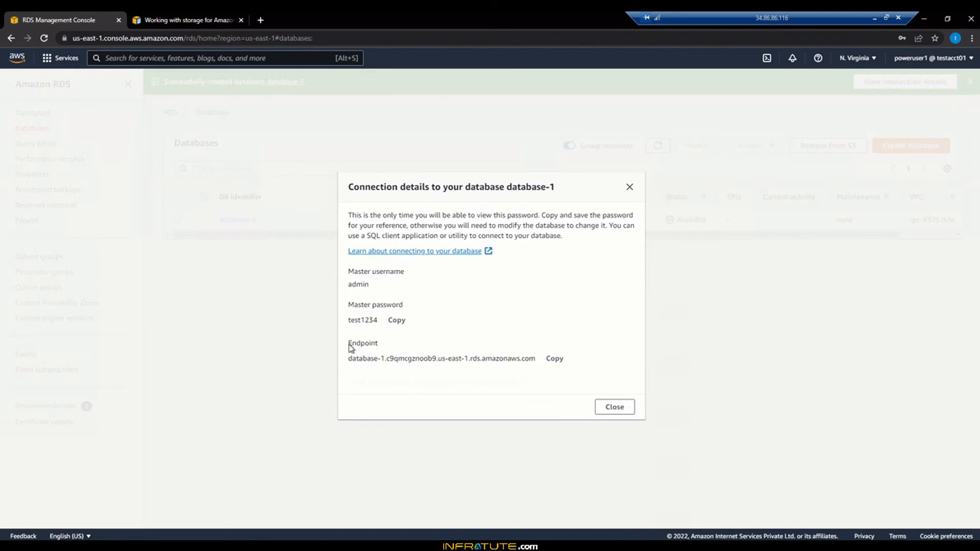
pyautogui.doubleClick(401, 349)
pyautogui.click(402, 348)
pyautogui.click(615, 407)
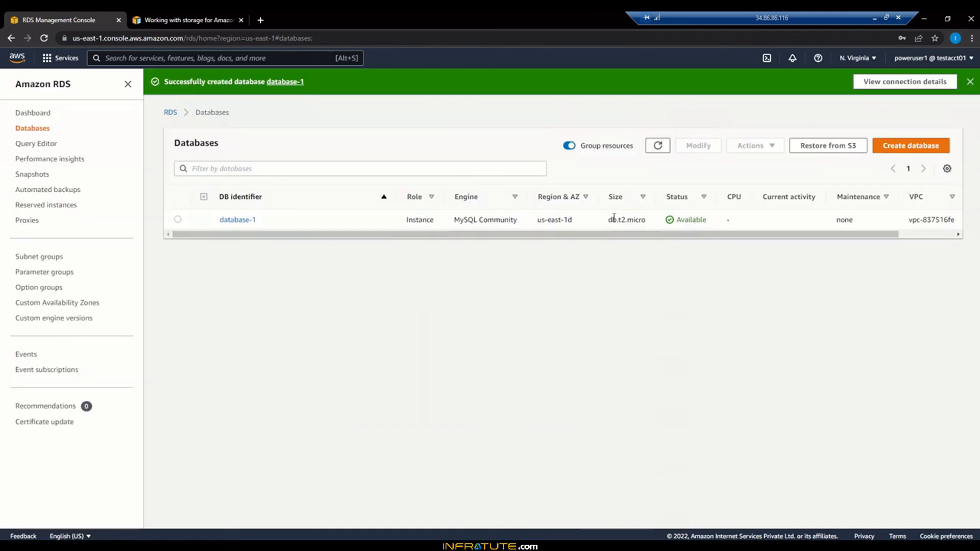
# Step: Check the region and availability zone of database-1 and turn off resource grouping in the databases list
pyautogui.moveTo(537, 220); pyautogui.dragTo(574, 223)
pyautogui.click(596, 252)
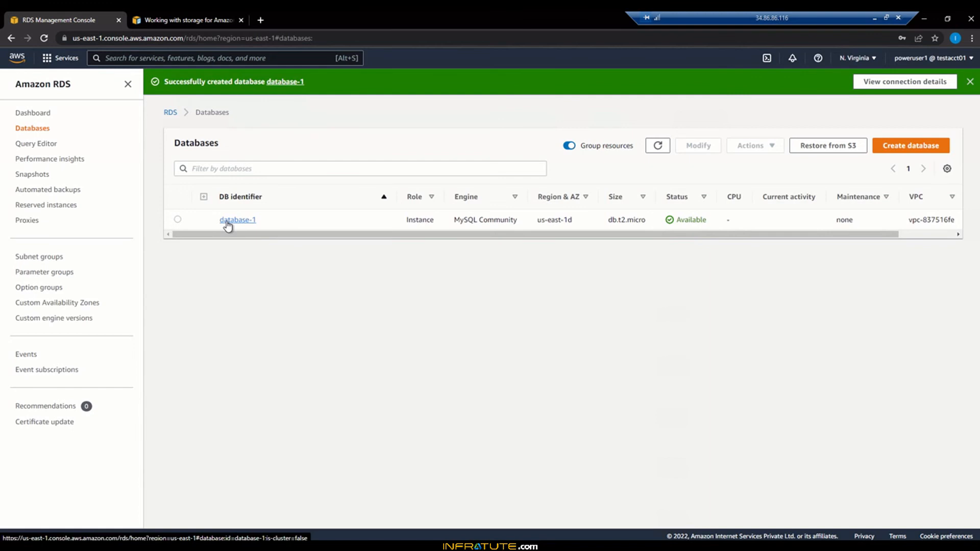
pyautogui.moveTo(585, 147); pyautogui.dragTo(635, 146)
pyautogui.click(577, 146)
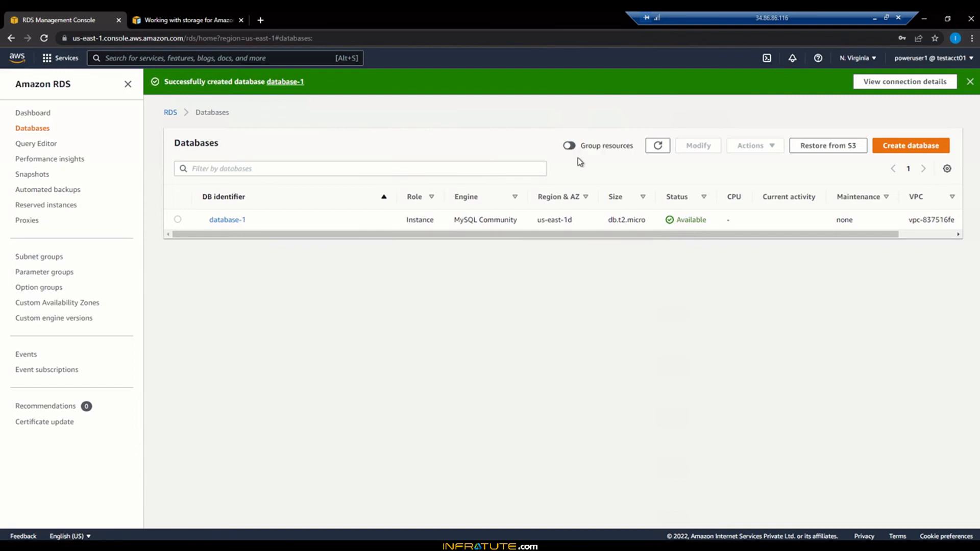
# Step: Open the details of database-1 and examine its endpoint, networking, public accessibility and security group rules
pyautogui.click(233, 221)
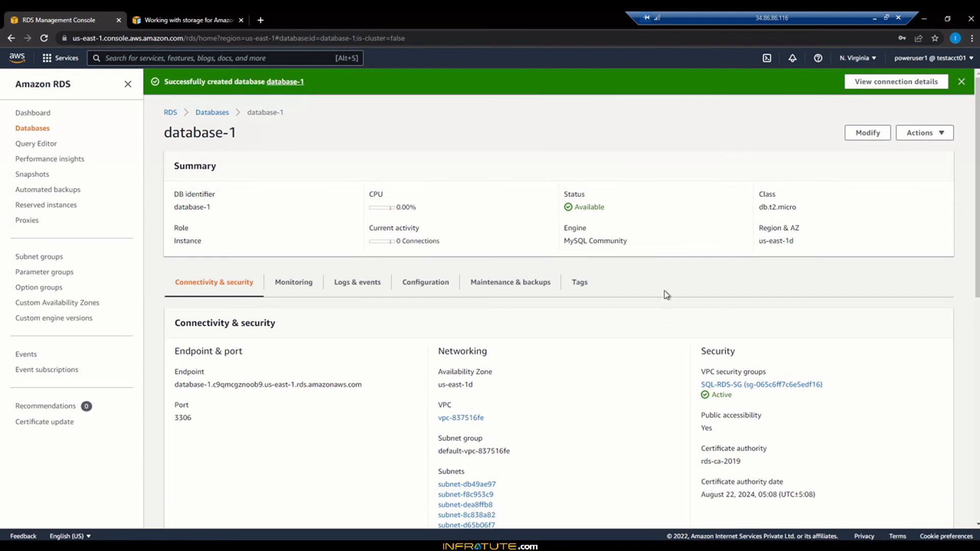
pyautogui.scroll(-4, 666, 292)
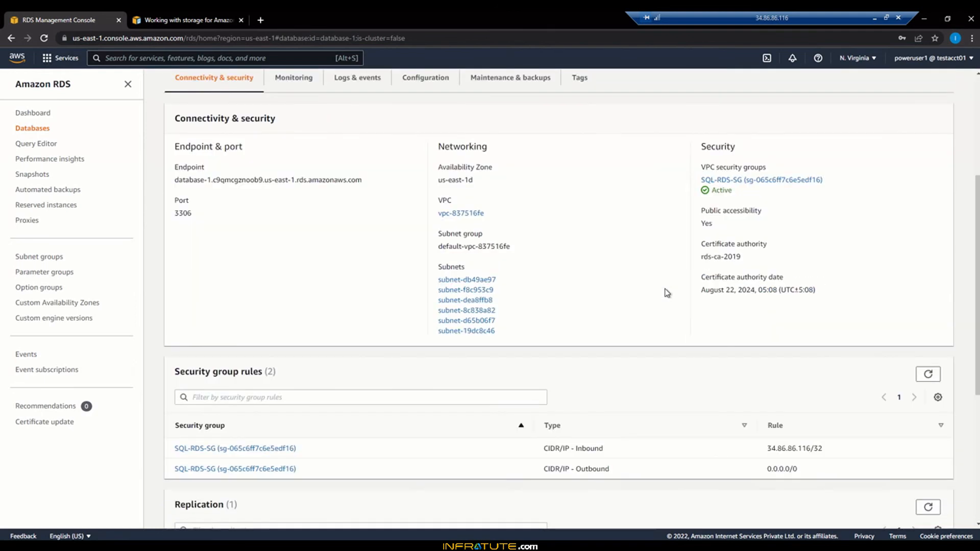
pyautogui.scroll(4, 666, 292)
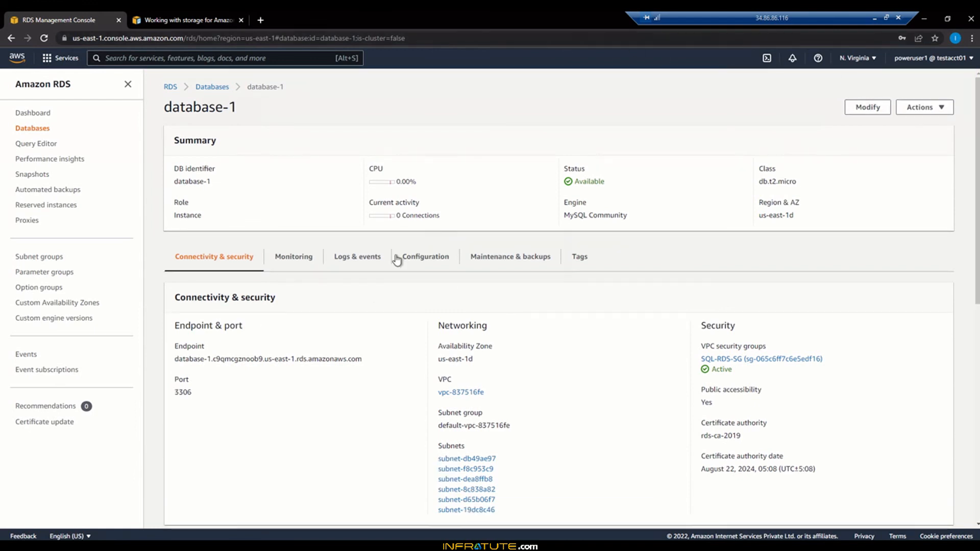
# Step: Open the SqlEctron folder on the desktop and switch back to the Chrome browser
pyautogui.click(925, 21)
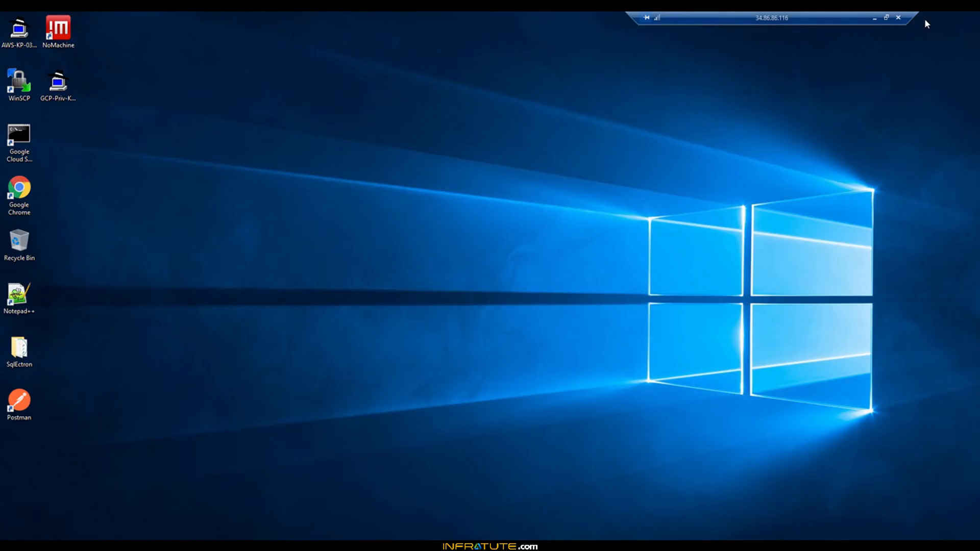
pyautogui.doubleClick(24, 353)
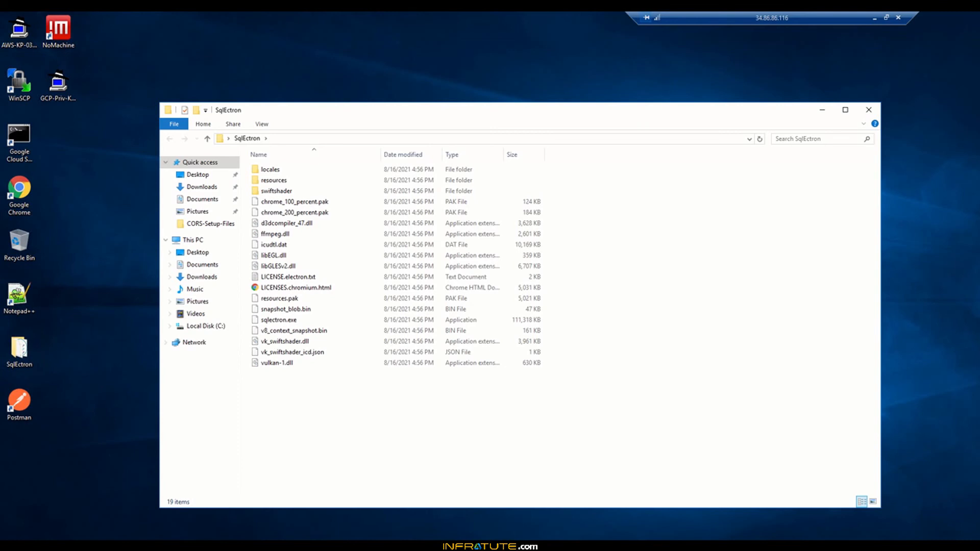
pyautogui.click(148, 546)
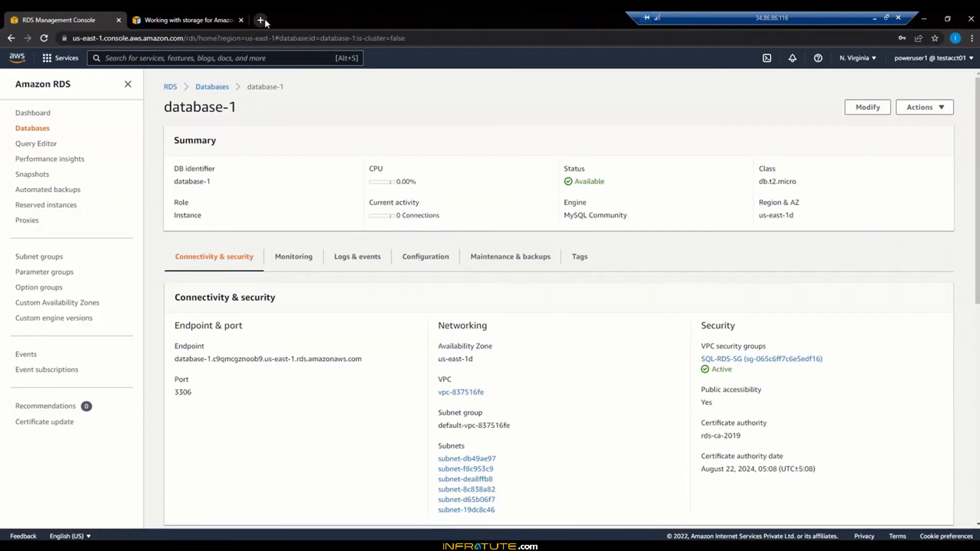
# Step: Search the web for "download sqlectron" in a new browser tab and open the official Sqlectron website
pyautogui.click(261, 20)
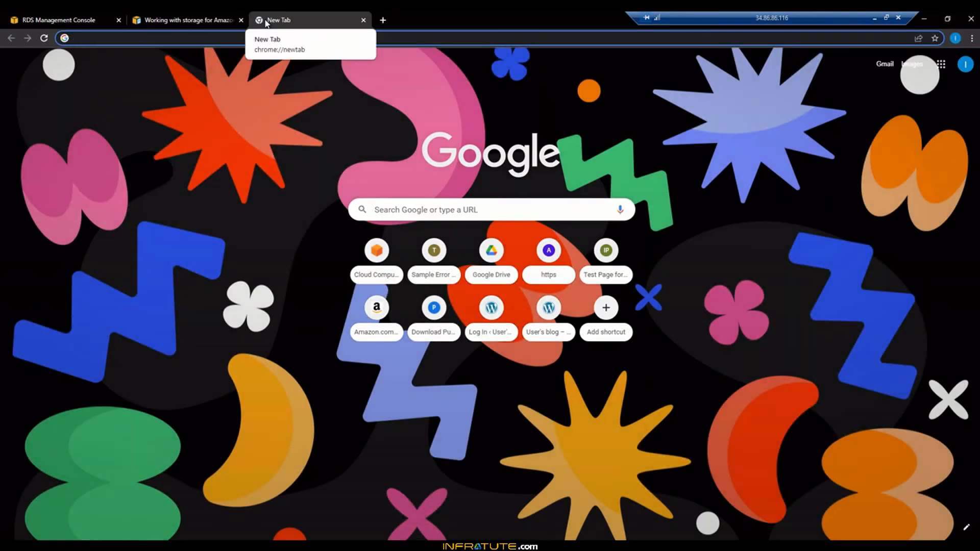
pyautogui.write('download')
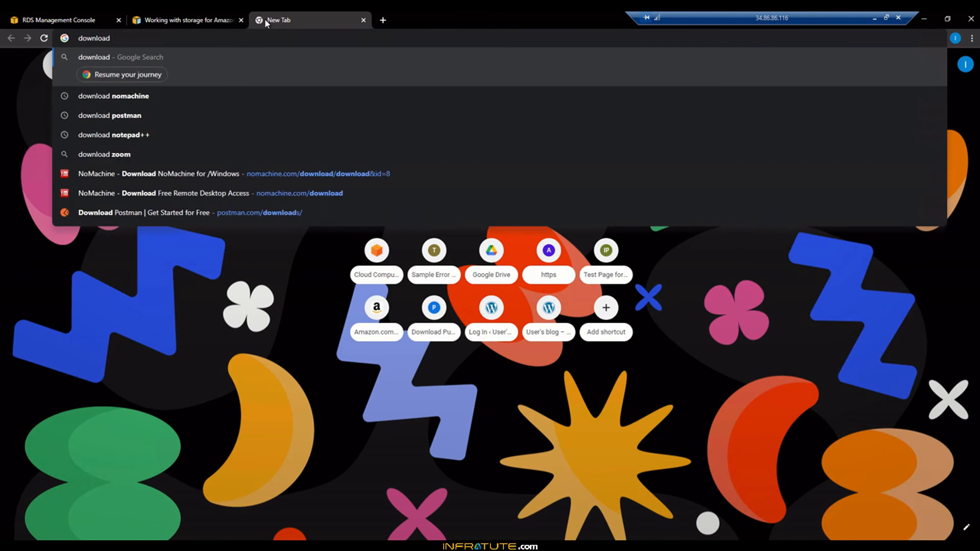
pyautogui.write(' sqlectro')
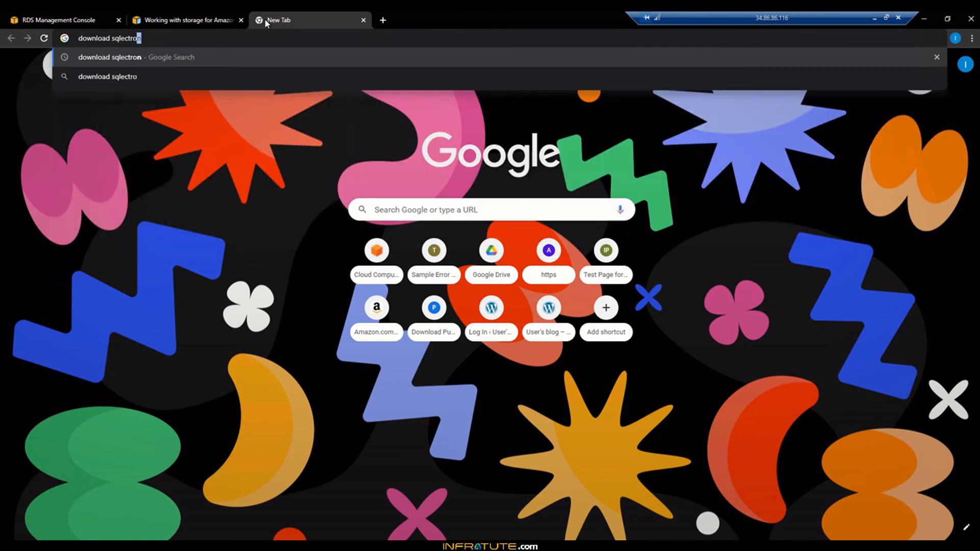
pyautogui.write('n')
pyautogui.press('Return')
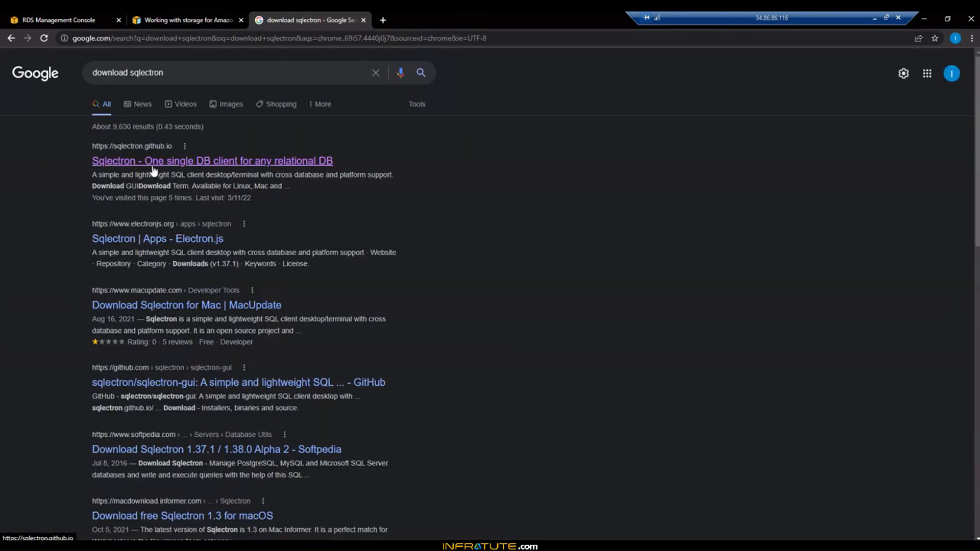
pyautogui.click(153, 161)
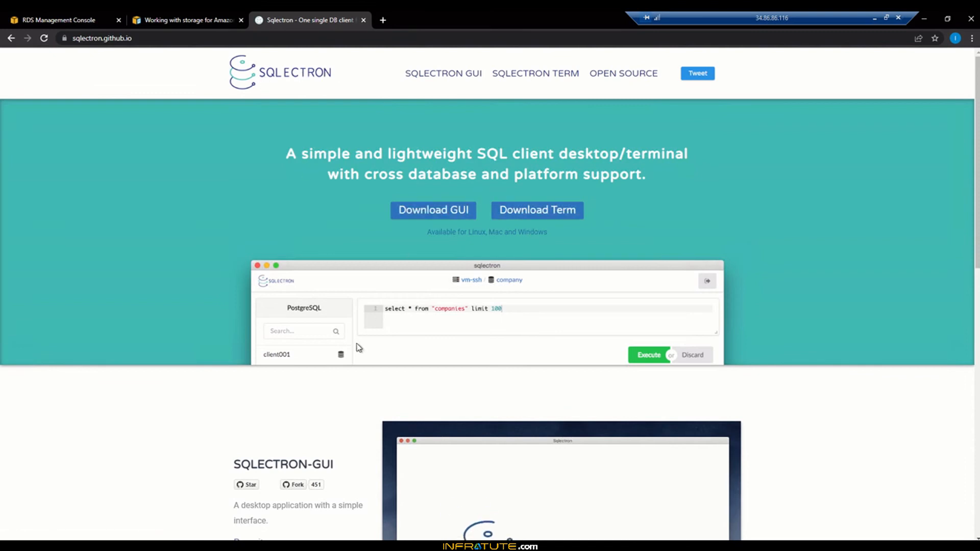
# Step: Go to the download page of the Sqlectron GUI version and examine the installer assets of the release
pyautogui.scroll(-4, 357, 345)
pyautogui.scroll(3, 357, 345)
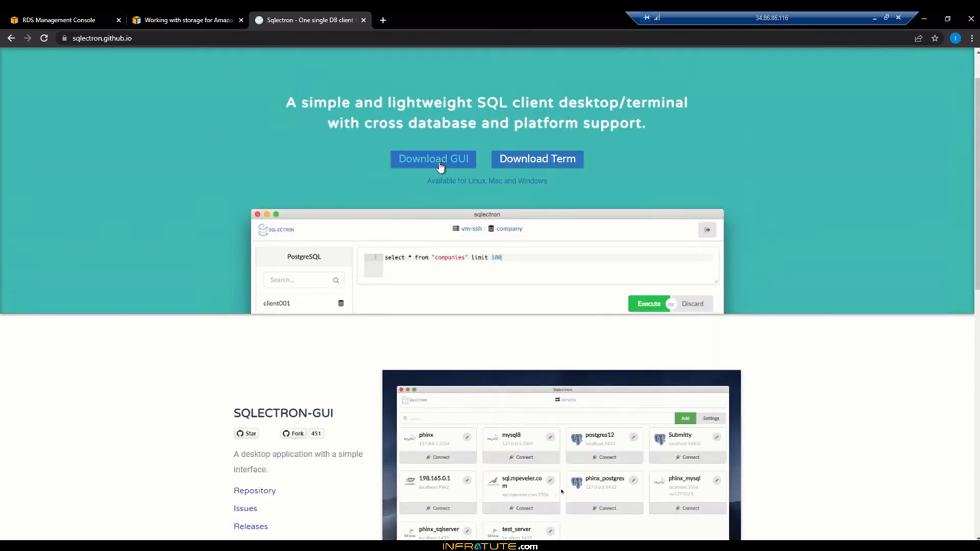
pyautogui.scroll(-1, 331, 334)
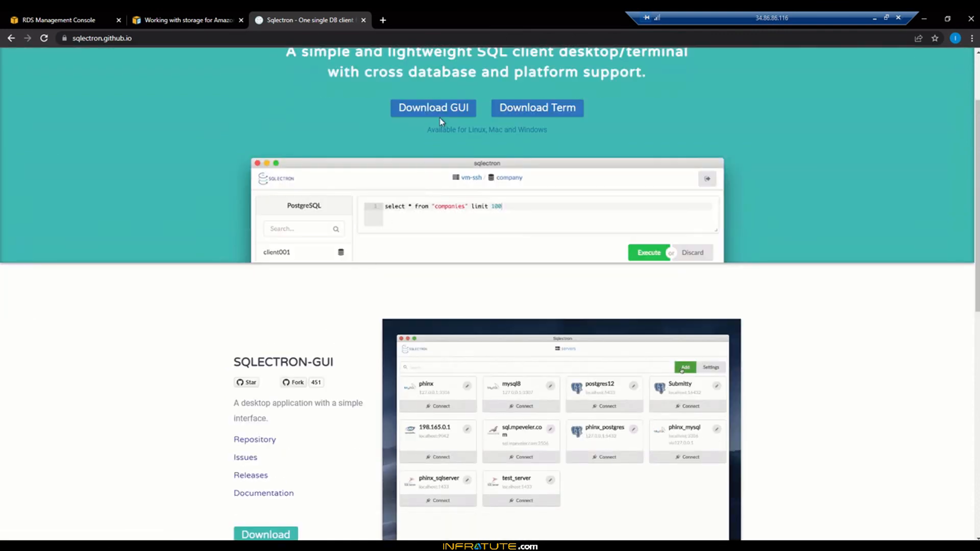
pyautogui.click(441, 162)
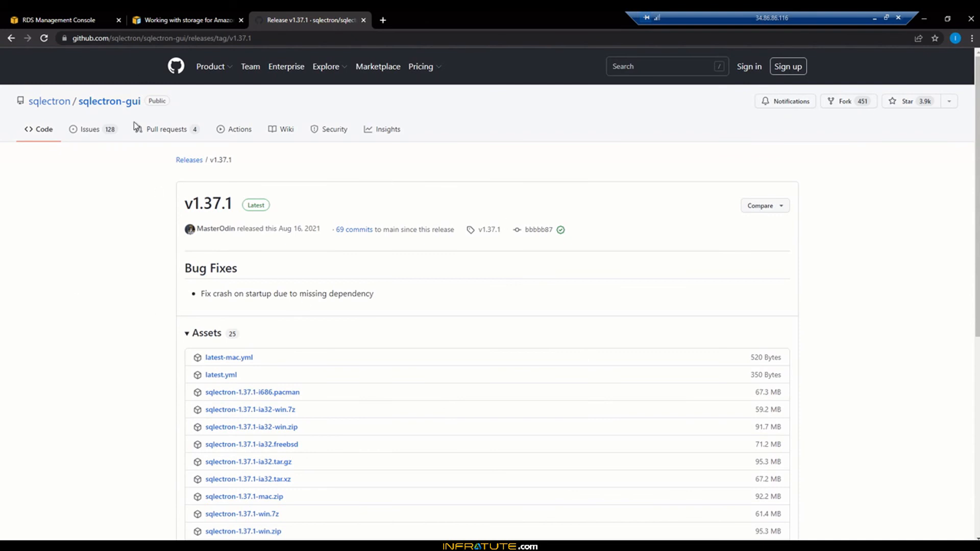
pyautogui.scroll(-3, 155, 326)
pyautogui.scroll(-2, 153, 325)
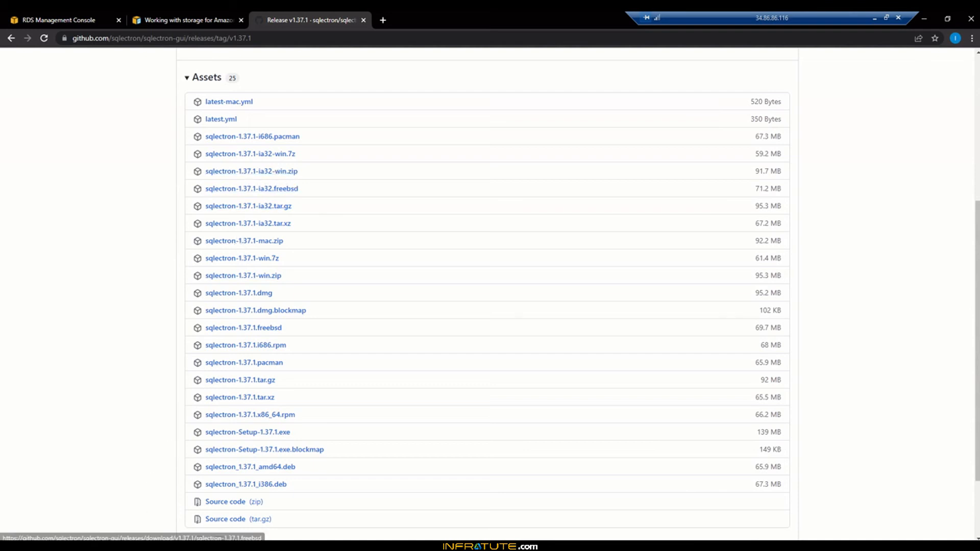
# Step: Try launching sqlectron.exe from the SqlEctron folder, and close the GitHub release page in the browser
pyautogui.click(167, 545)
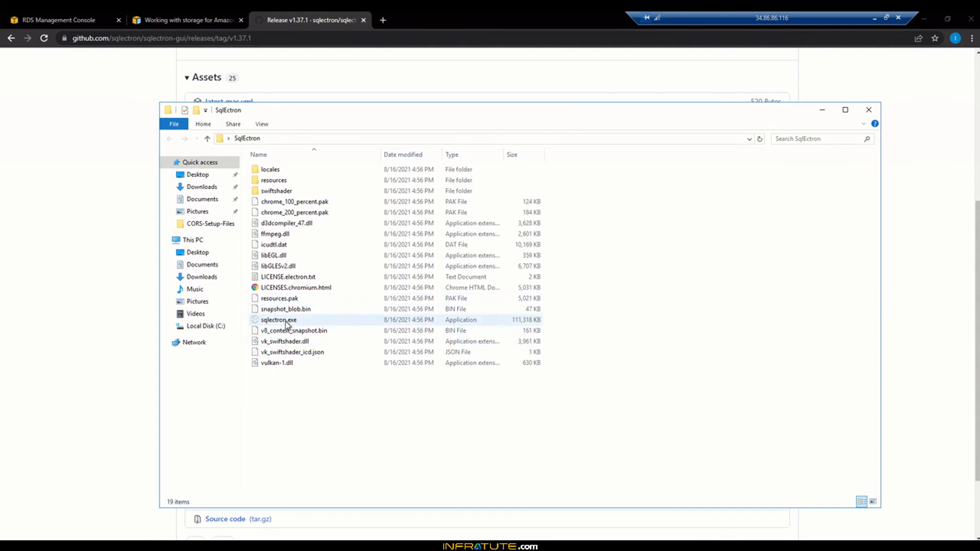
pyautogui.click(286, 320)
pyautogui.doubleClick(362, 321)
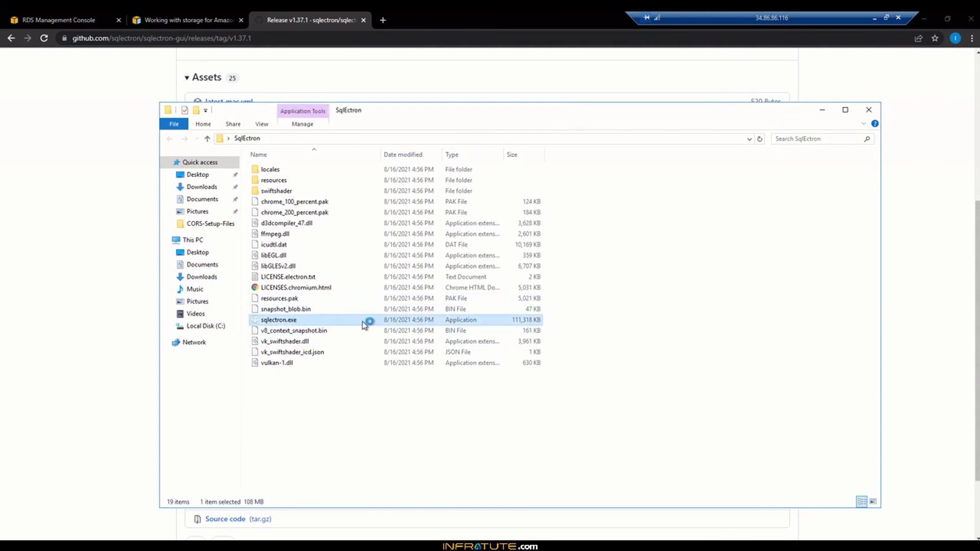
pyautogui.click(823, 109)
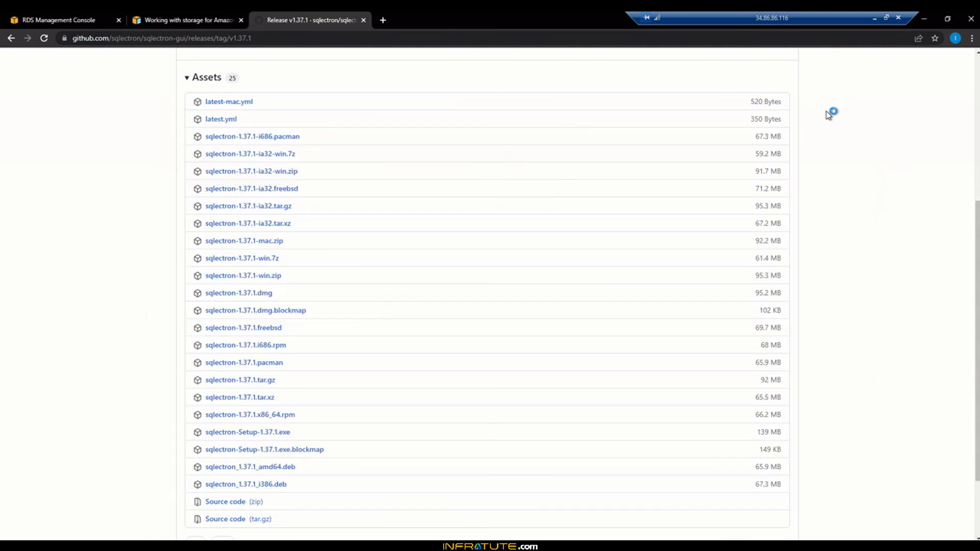
pyautogui.click(364, 20)
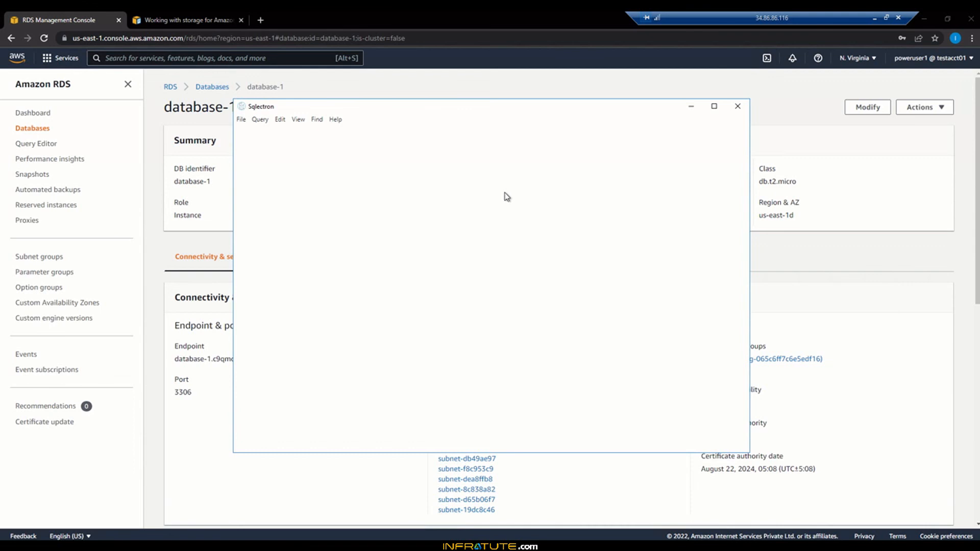
pyautogui.click(737, 107)
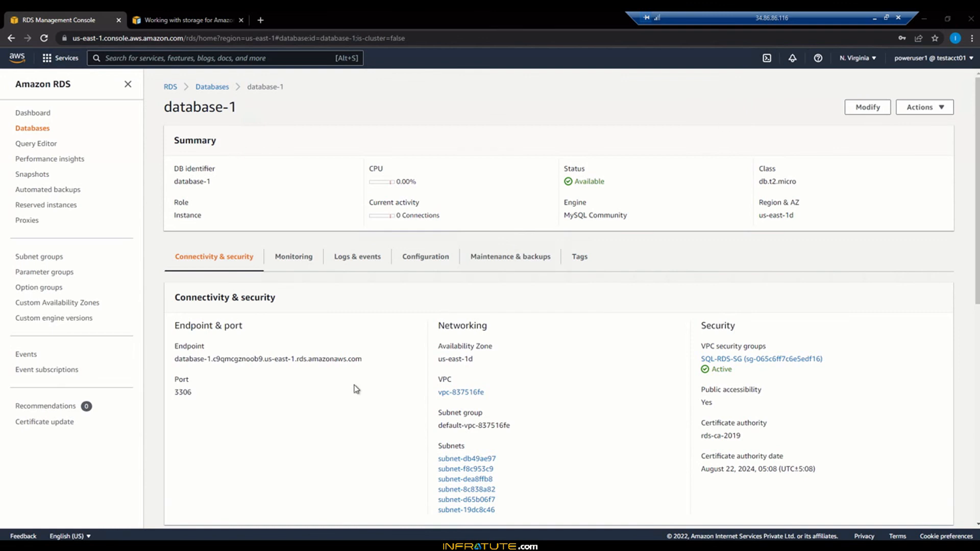
# Step: Run sqlectron.exe from the SqlEctron folder as administrator and allow it to make changes to the device
pyautogui.click(219, 542)
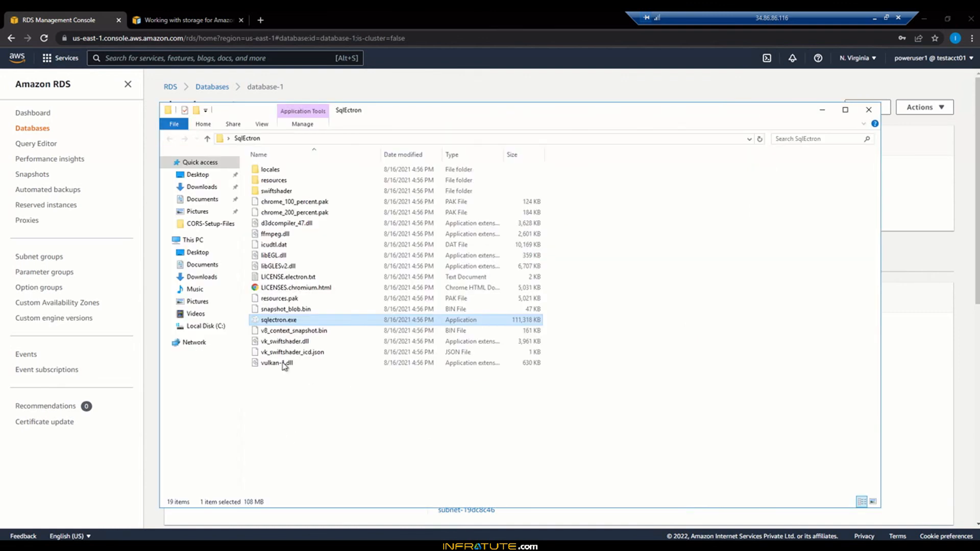
pyautogui.rightClick(287, 325)
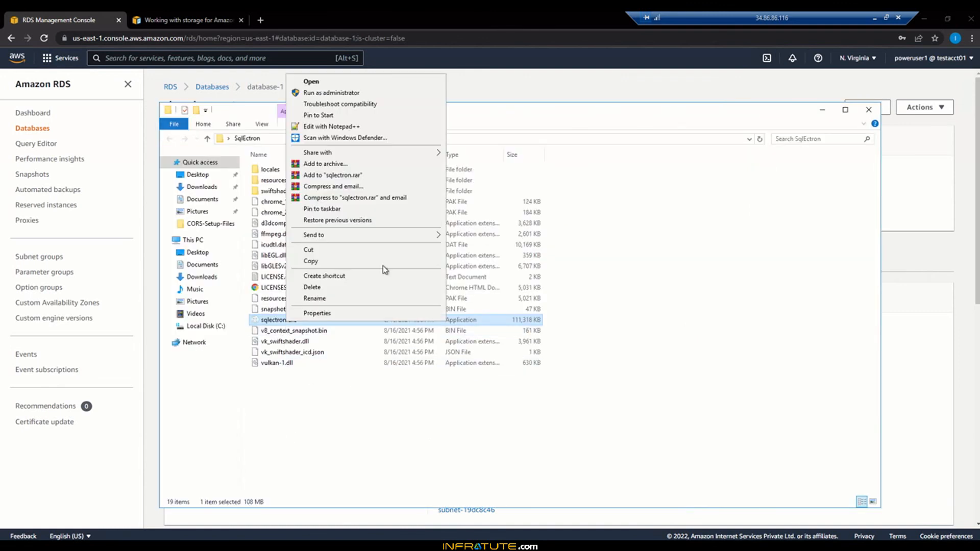
pyautogui.click(340, 93)
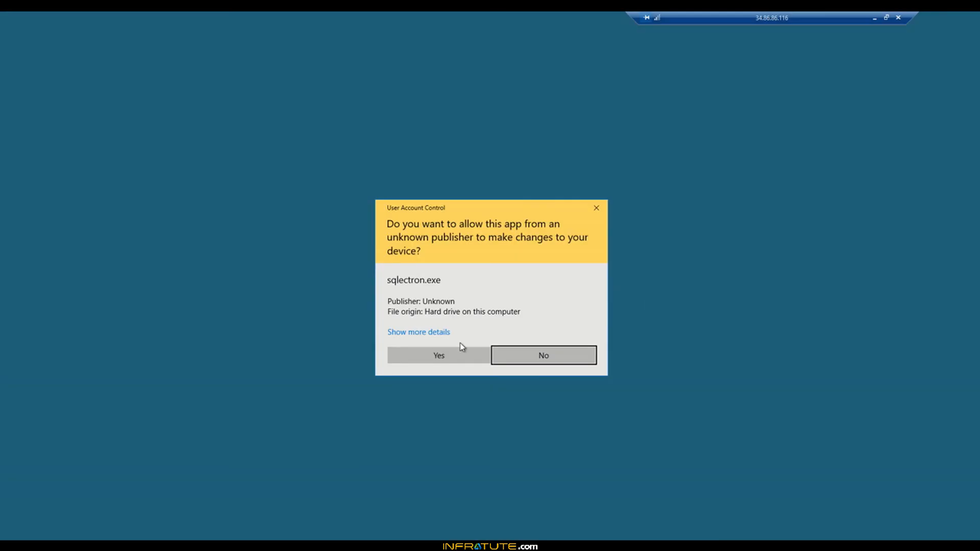
pyautogui.click(443, 357)
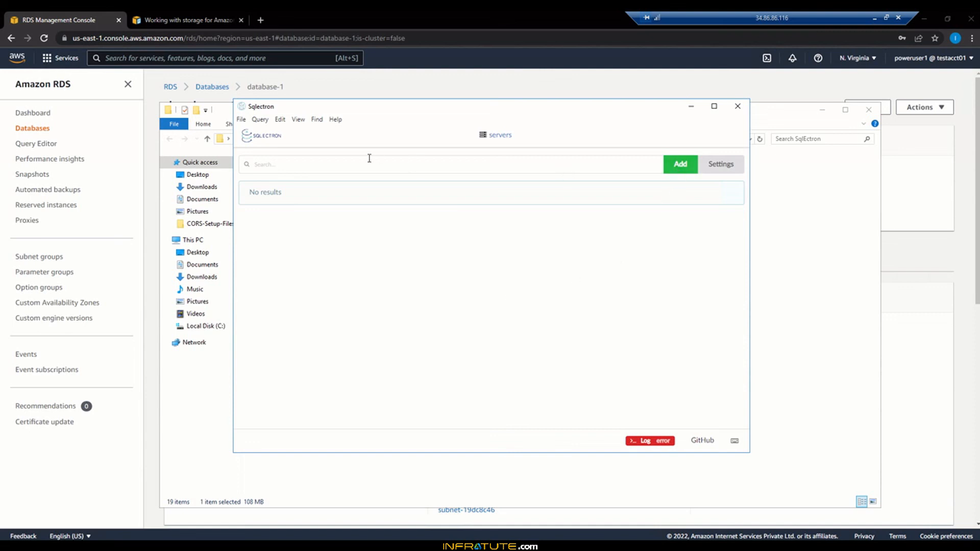
# Step: Add a new server in Sqlectron named AWS Mysql RDS with MySQL as its database type
pyautogui.click(681, 164)
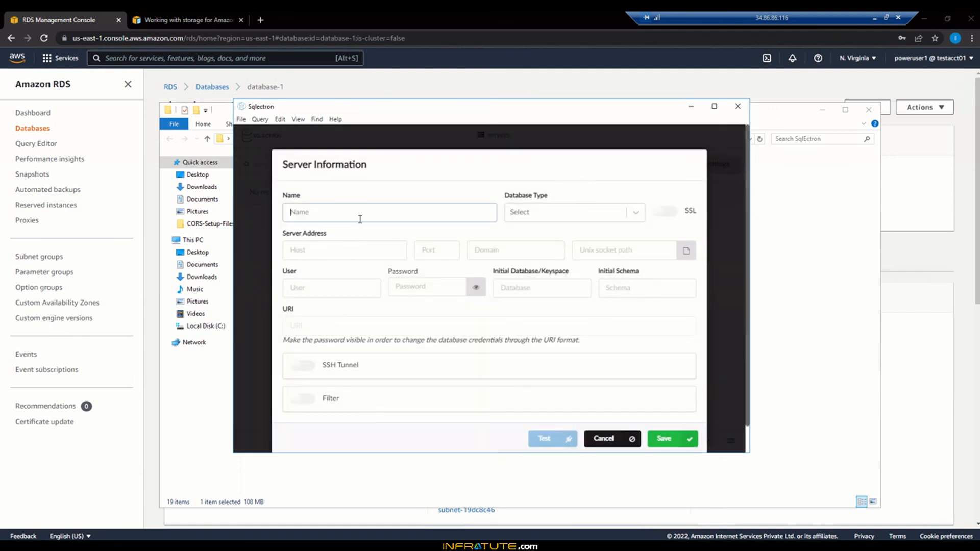
pyautogui.write('AWS Mysql RDS')
pyautogui.click(635, 213)
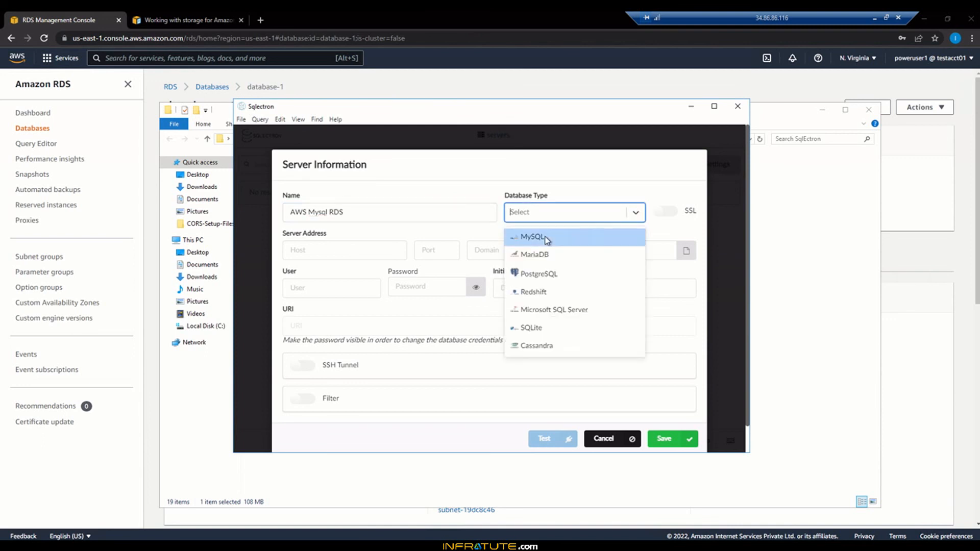
pyautogui.click(546, 238)
# Step: Copy the endpoint of database-1 from the RDS console and paste it as the server's host address in Sqlectron
pyautogui.click(325, 251)
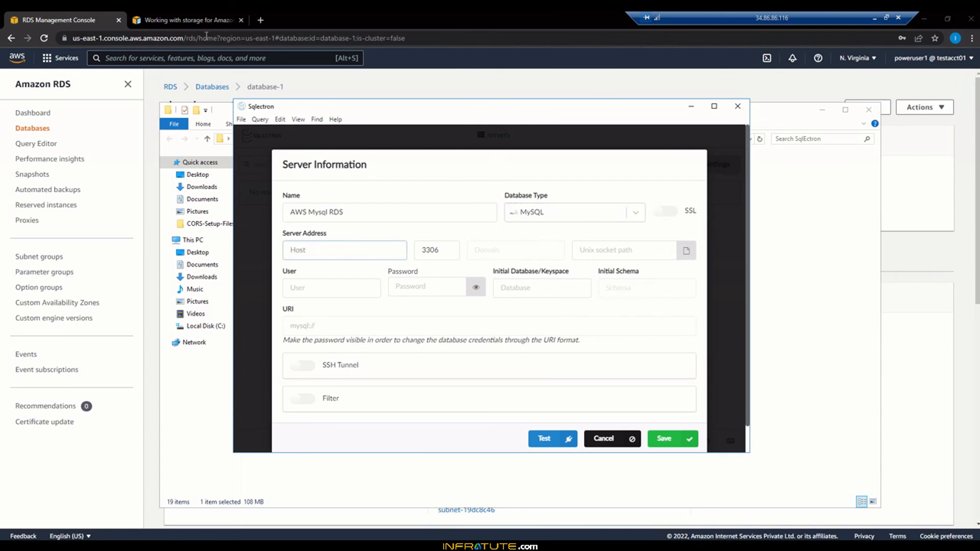
pyautogui.click(154, 398)
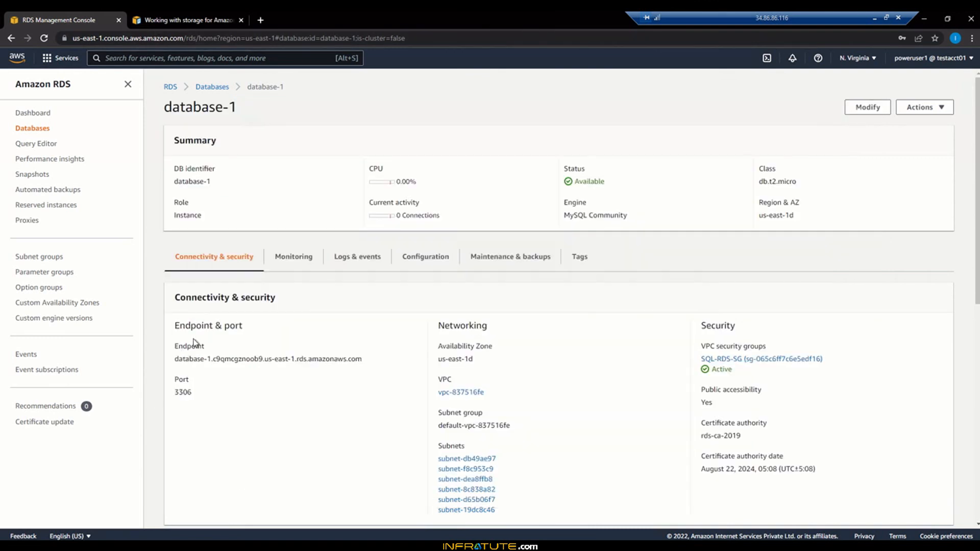
pyautogui.moveTo(175, 359); pyautogui.dragTo(362, 360)
pyautogui.hotkey('ctrl', 'c')
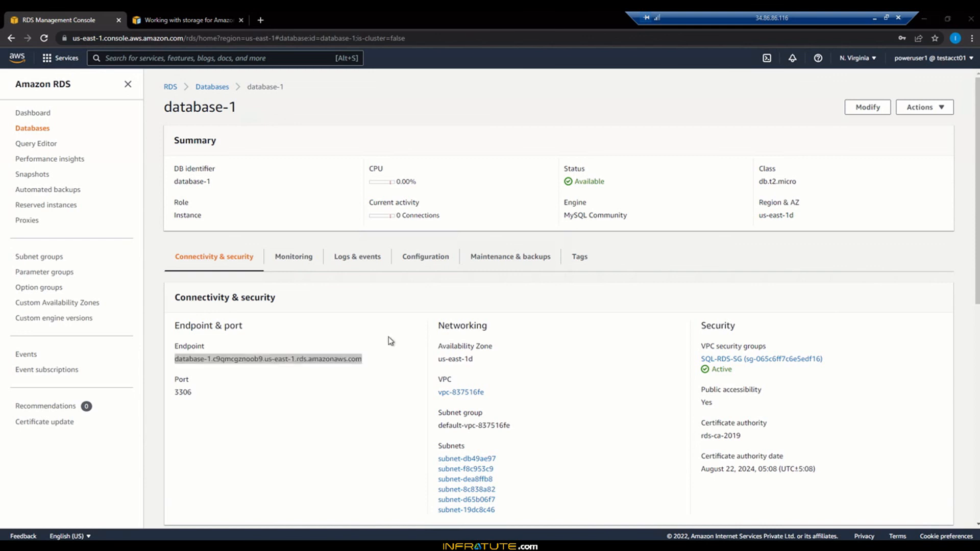
pyautogui.hotkey('alt', 'Tab')
pyautogui.click(360, 248)
pyautogui.hotkey('ctrl', 'v')
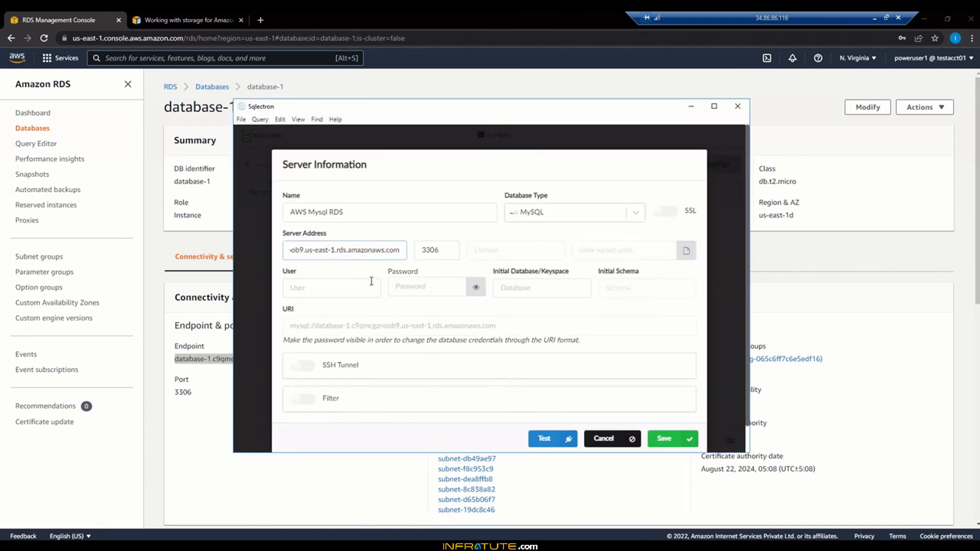
# Step: Enter admin as the user along with the database password, and test the server connection
pyautogui.click(316, 289)
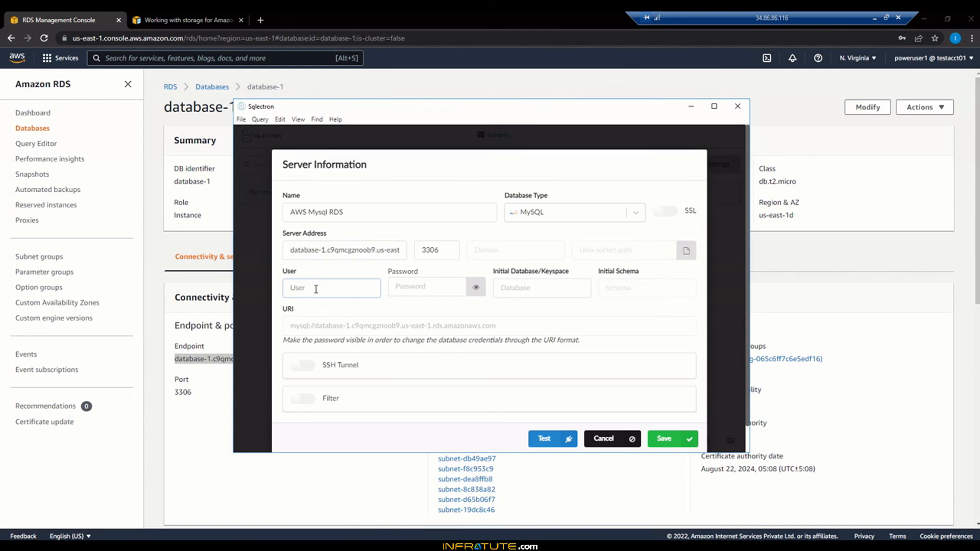
pyautogui.write('admin')
pyautogui.press('Tab')
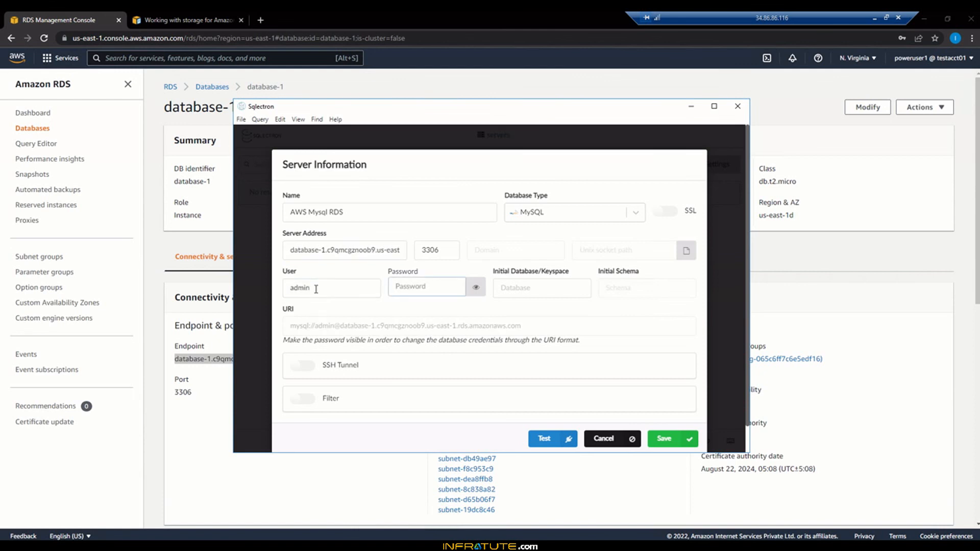
pyautogui.write('********')
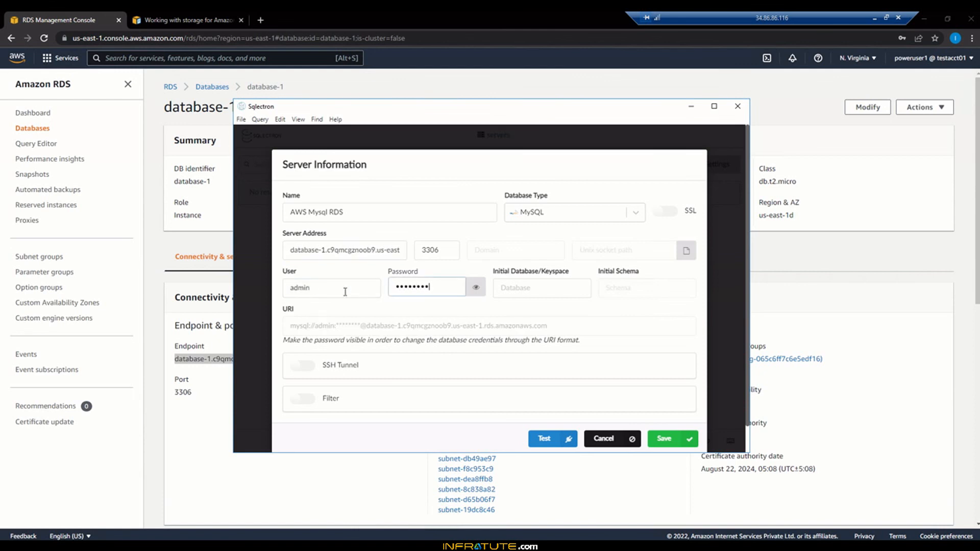
pyautogui.click(539, 446)
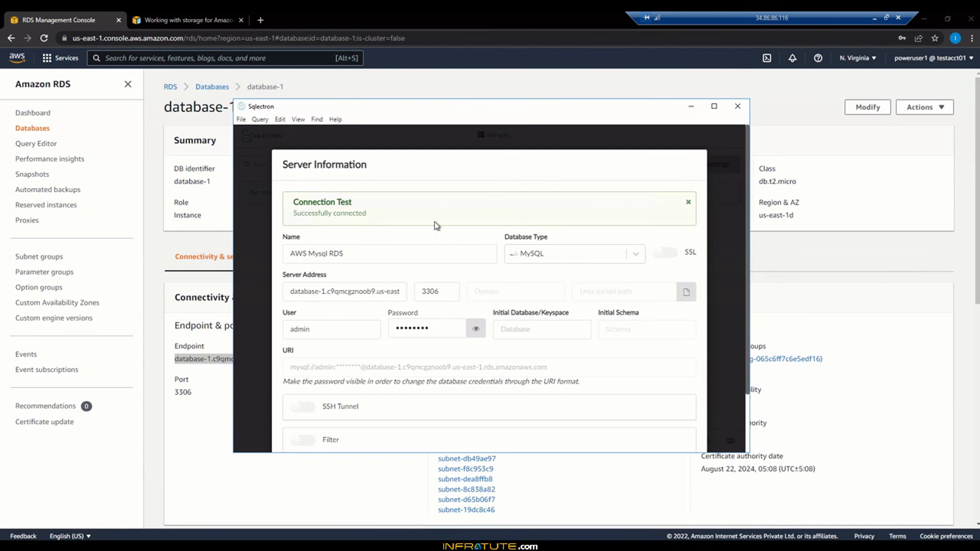
# Step: Save the AWS Mysql RDS server entry and connect to it, with the Sqlectron window maximized
pyautogui.scroll(-2, 550, 367)
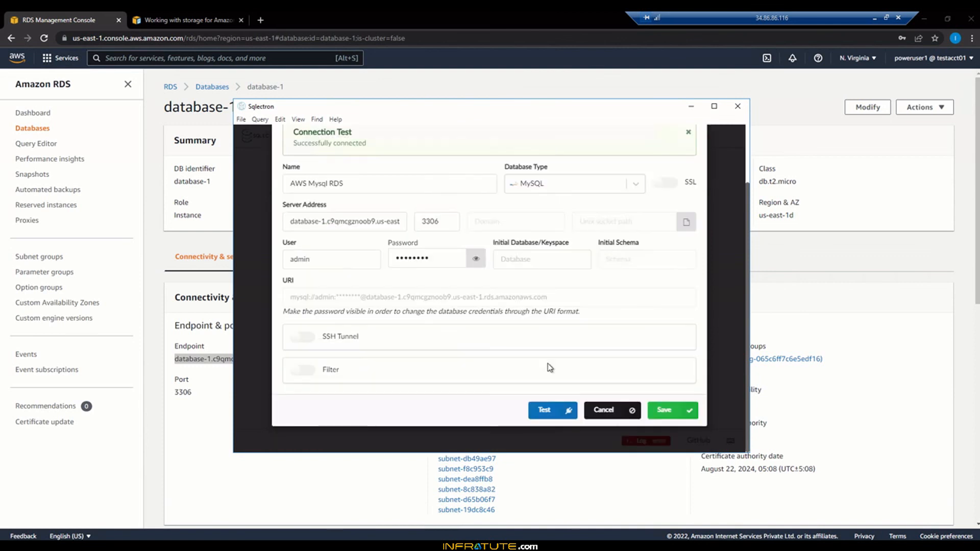
pyautogui.click(662, 410)
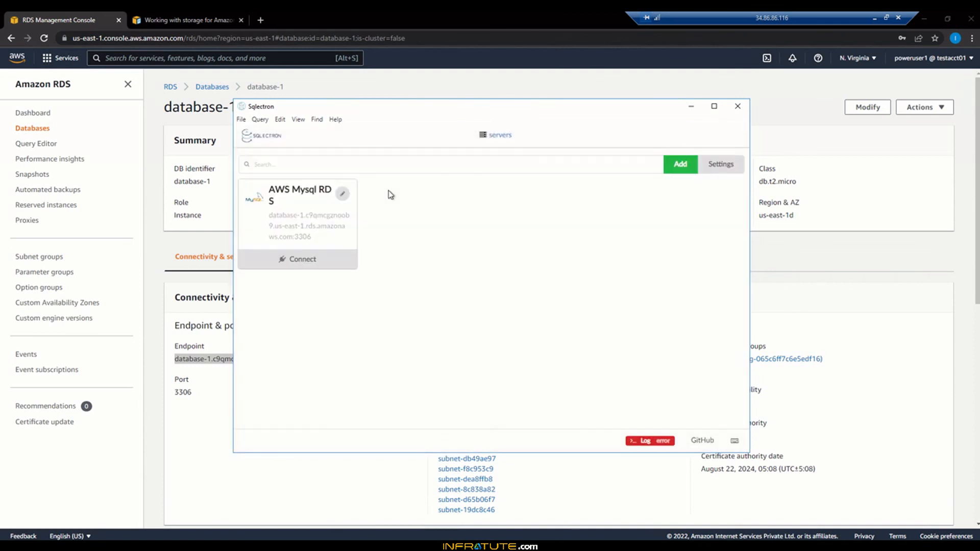
pyautogui.click(313, 266)
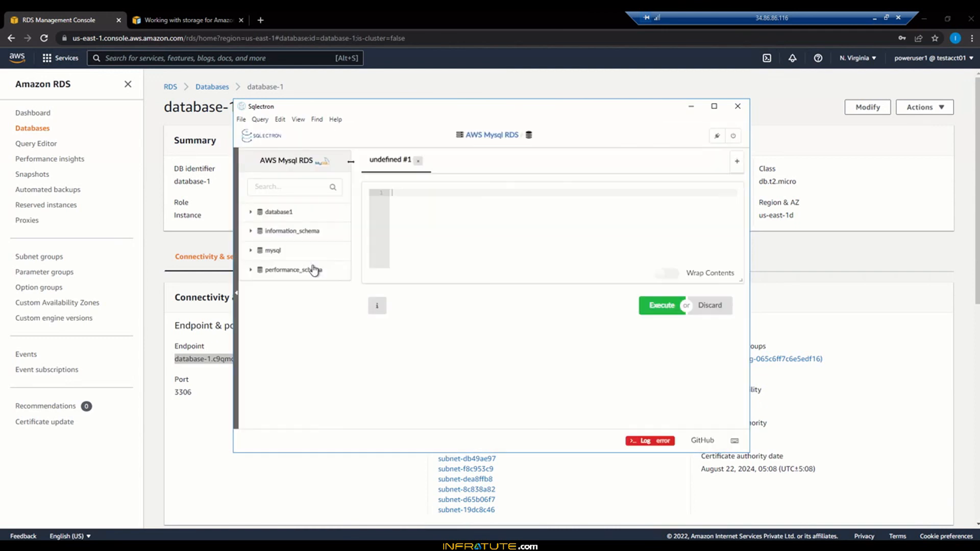
pyautogui.click(714, 106)
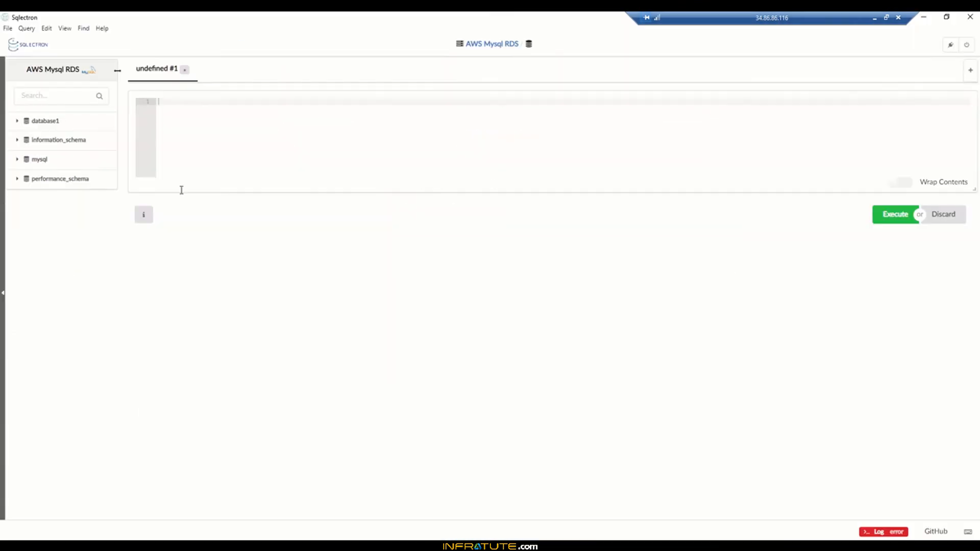
# Step: Expand database1 in Sqlectron to inspect its objects, and minimize the client to return to the RDS console
pyautogui.click(20, 124)
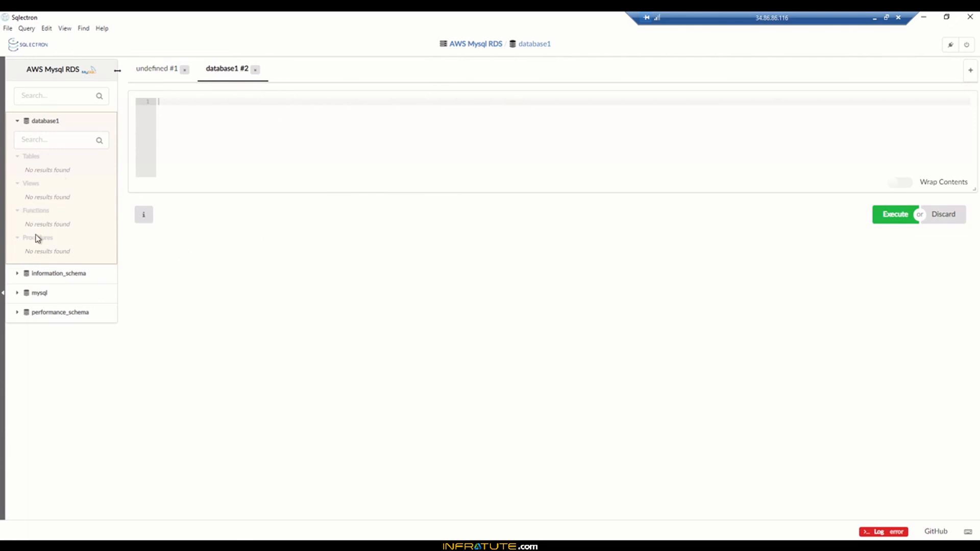
pyautogui.click(945, 18)
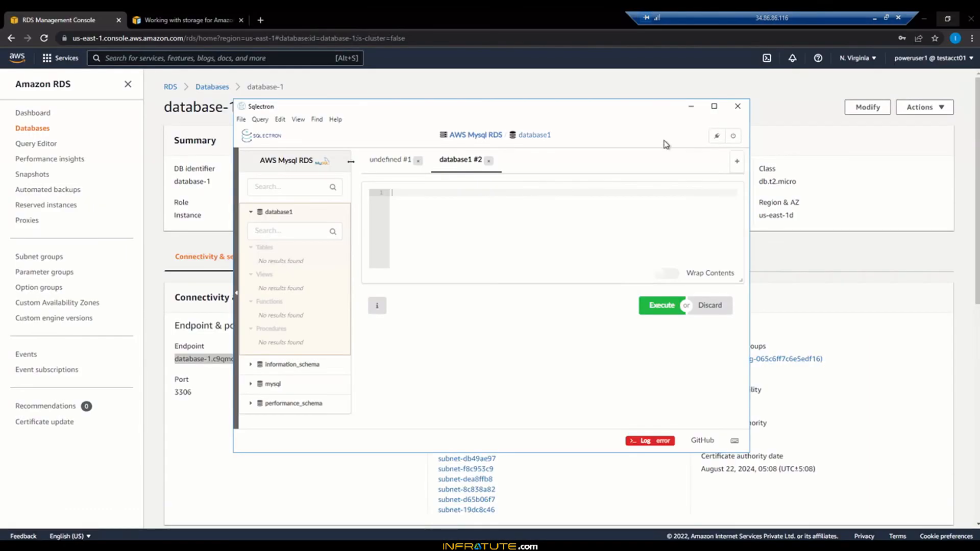
pyautogui.click(691, 107)
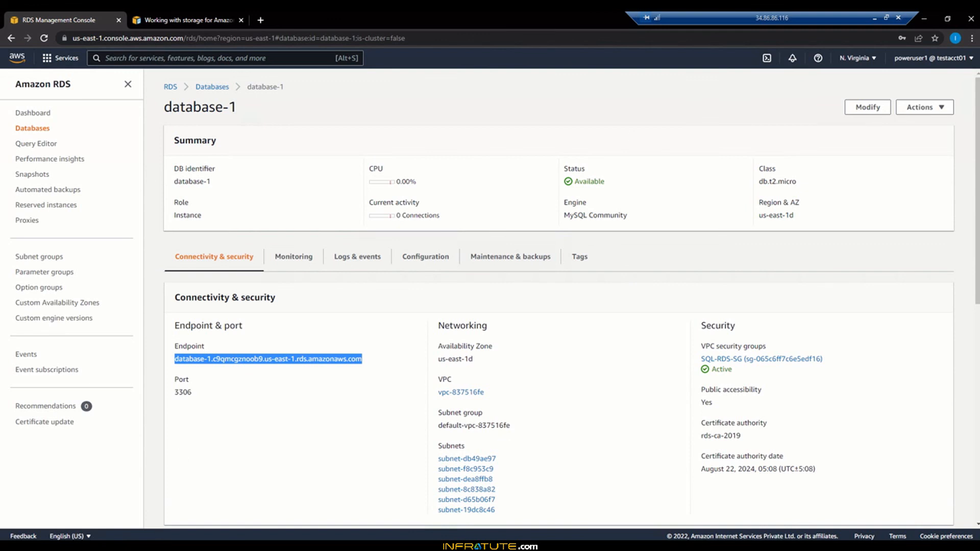
pyautogui.click(324, 510)
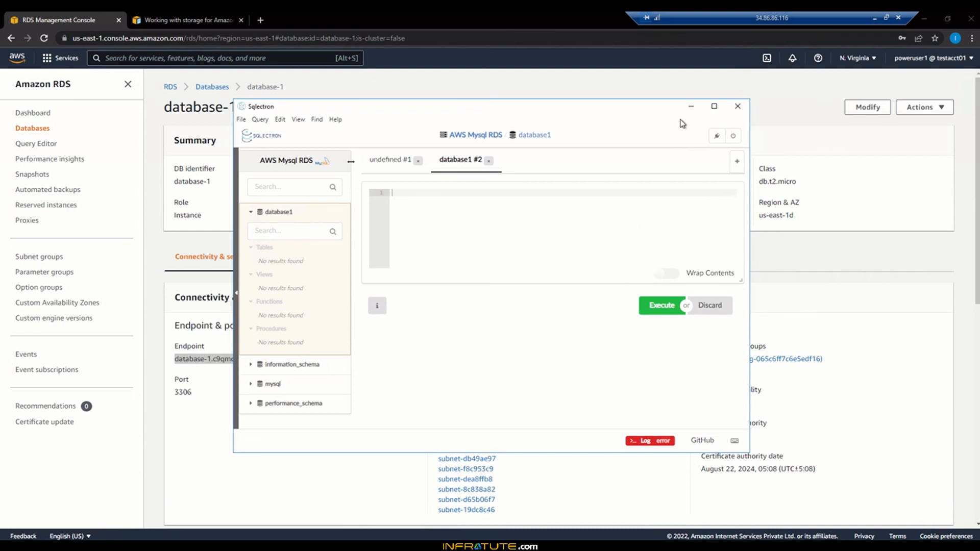
pyautogui.click(691, 107)
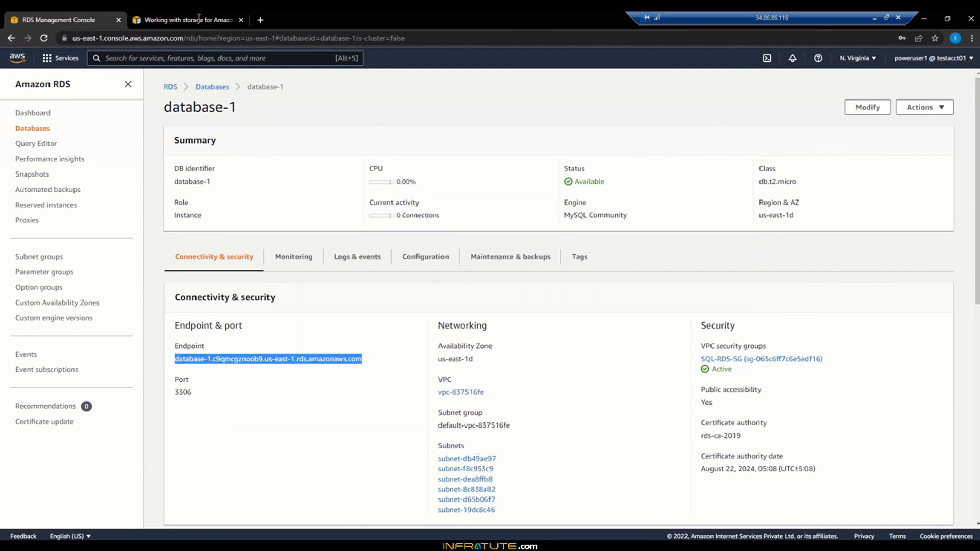
# Step: Go to the EC2 service from the AWS console home and open the details of the SQL-RDS-SG security group
pyautogui.click(18, 59)
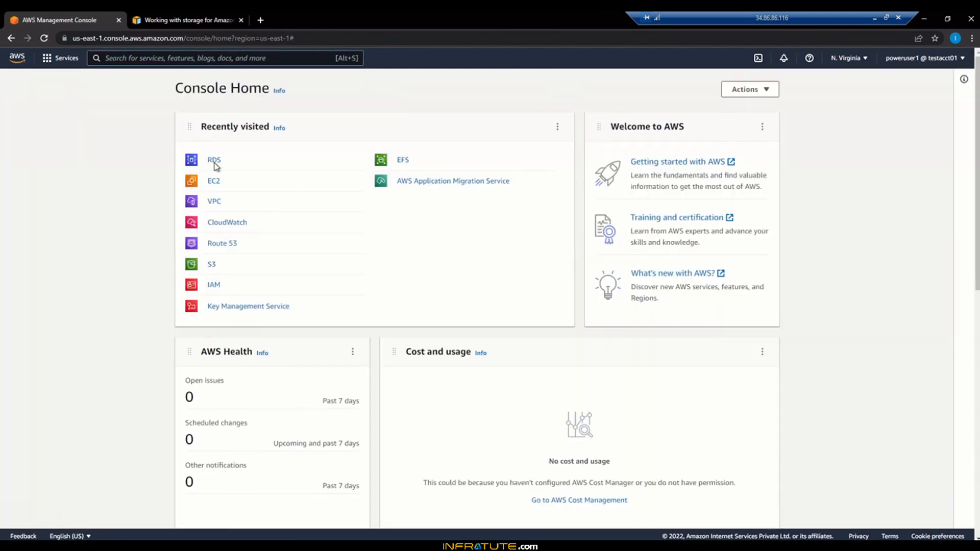
pyautogui.click(210, 183)
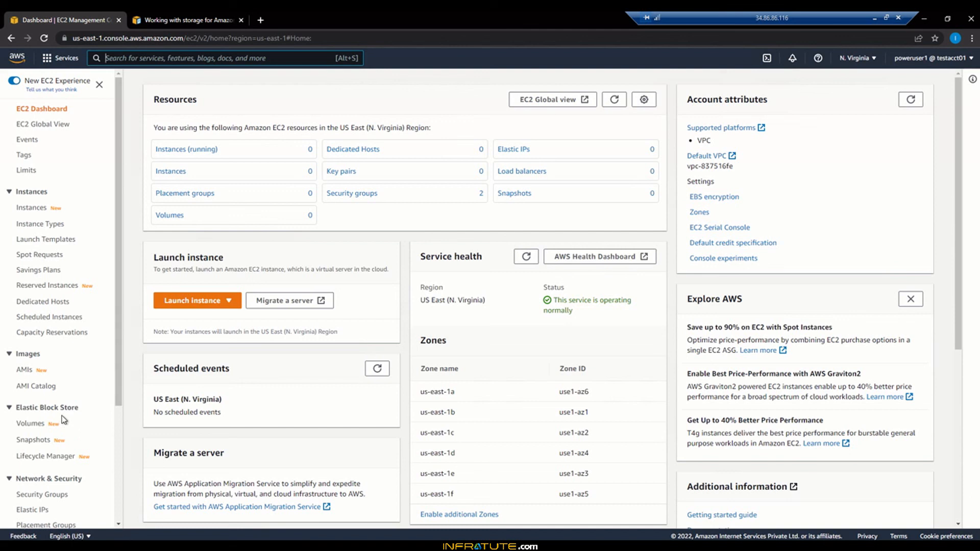
pyautogui.scroll(-3, 62, 420)
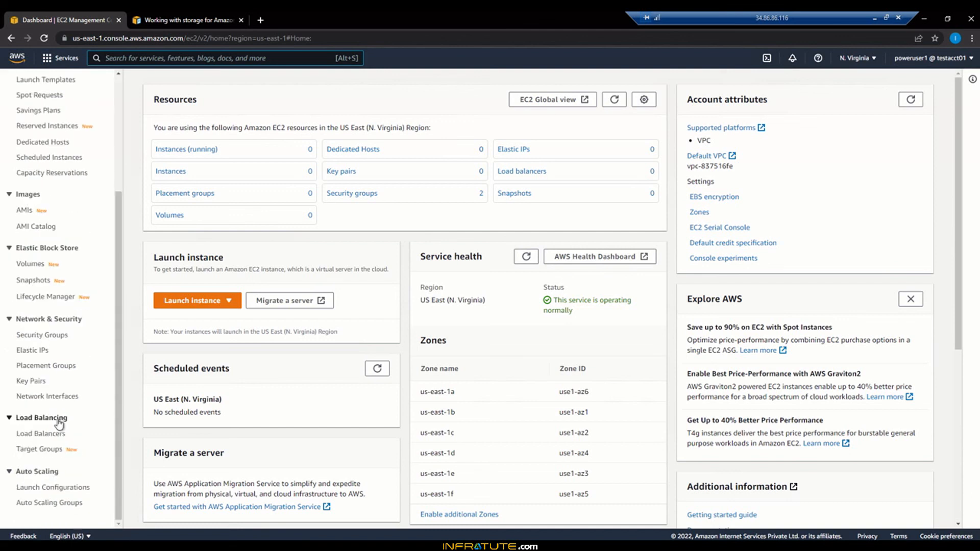
pyautogui.click(46, 337)
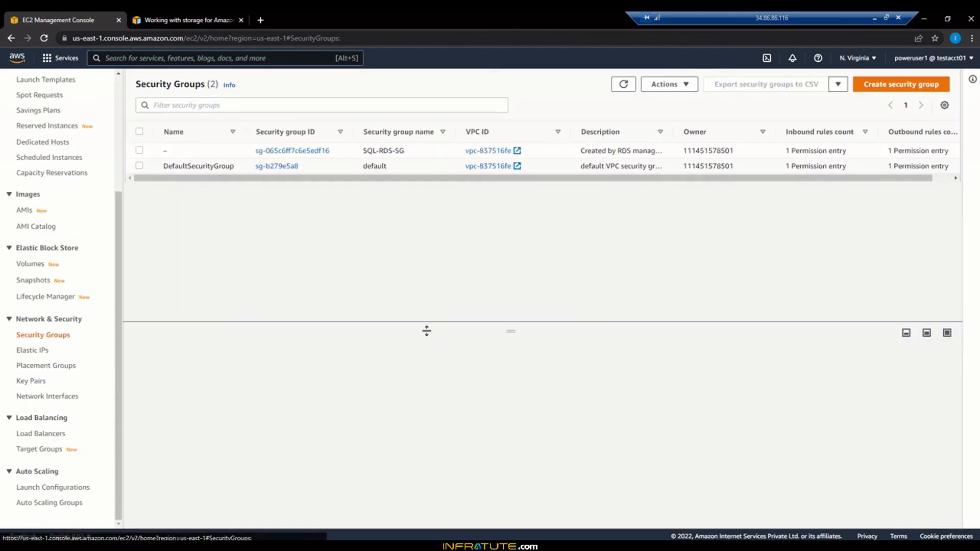
pyautogui.click(305, 151)
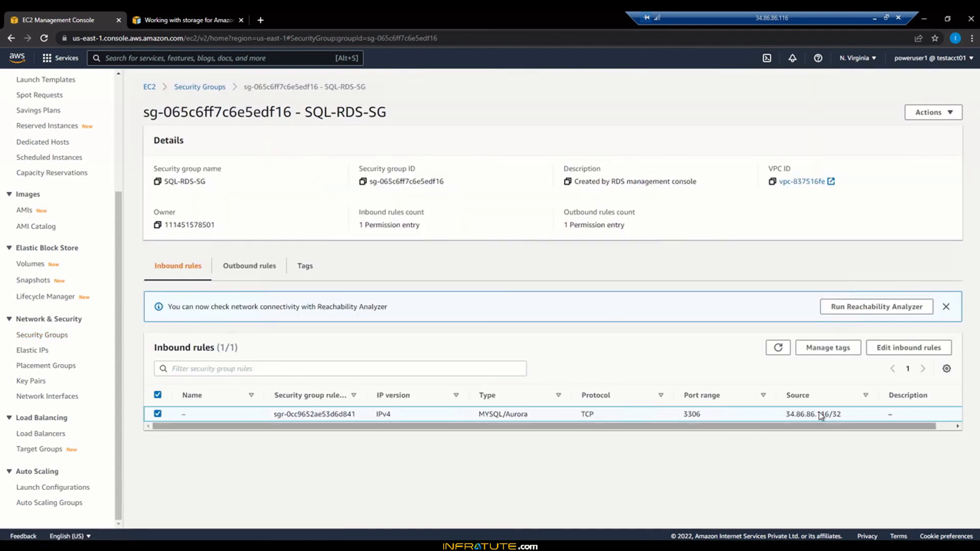
# Step: Examine the source address of the MYSQL/Aurora inbound rule and compare it with the remote desktop's IP address
pyautogui.moveTo(785, 413); pyautogui.dragTo(839, 416)
pyautogui.click(787, 414)
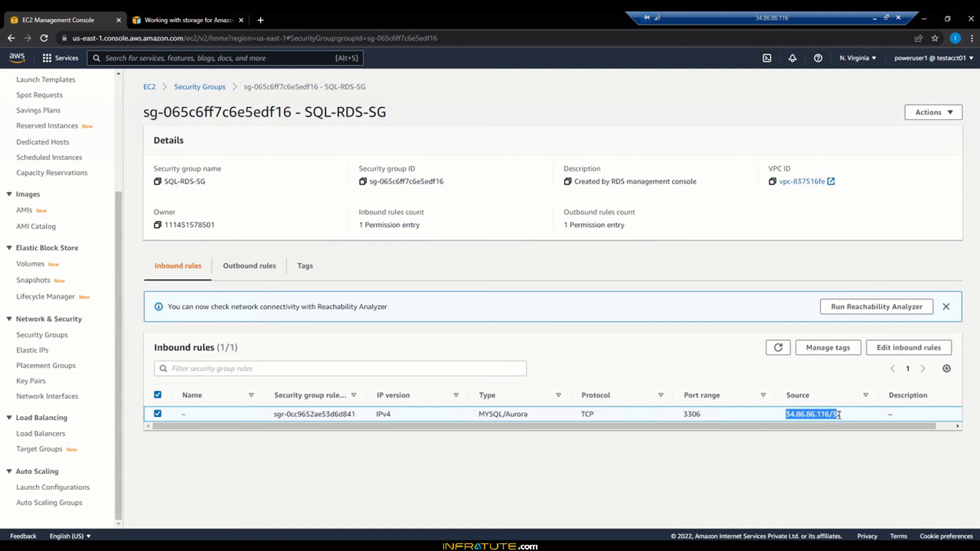
pyautogui.click(798, 413)
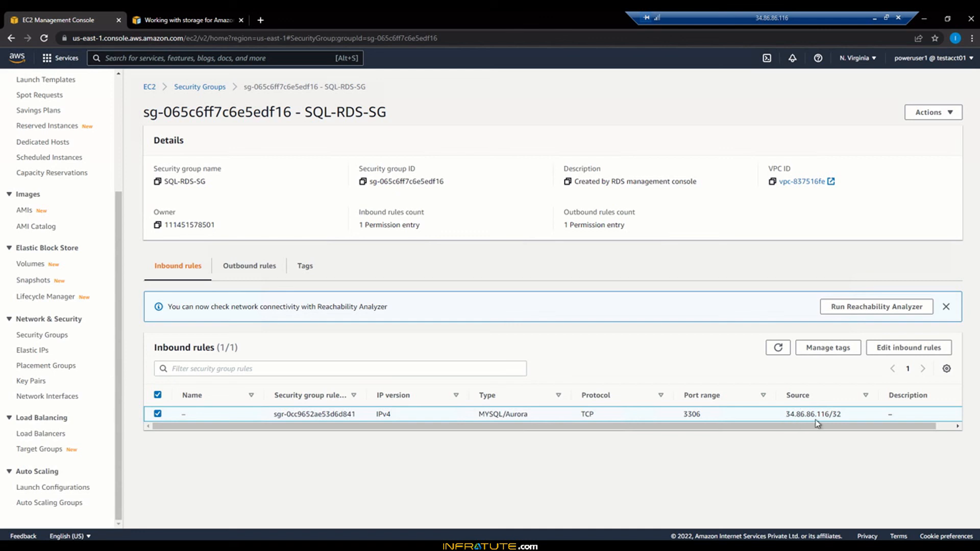
pyautogui.moveTo(786, 414); pyautogui.dragTo(746, 429)
pyautogui.click(791, 435)
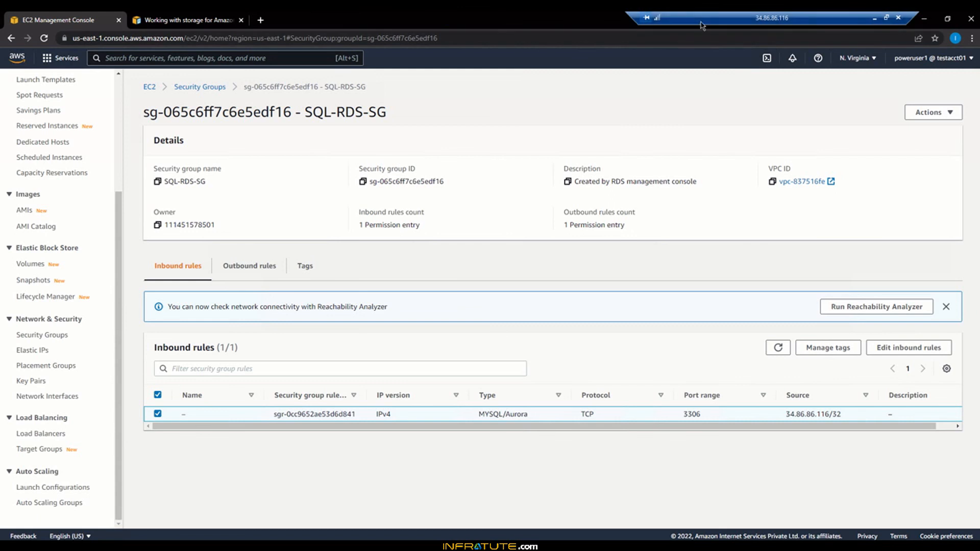
pyautogui.moveTo(703, 20); pyautogui.dragTo(443, 22)
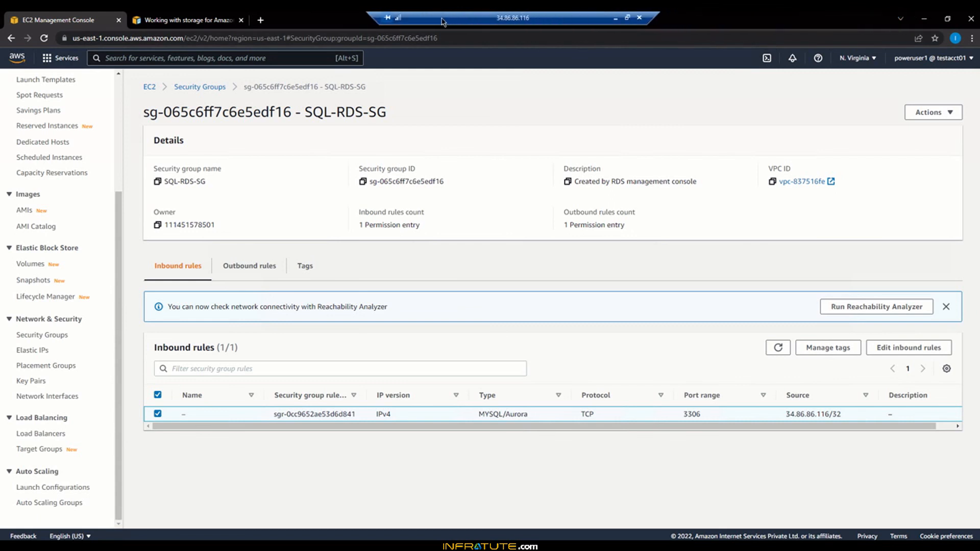